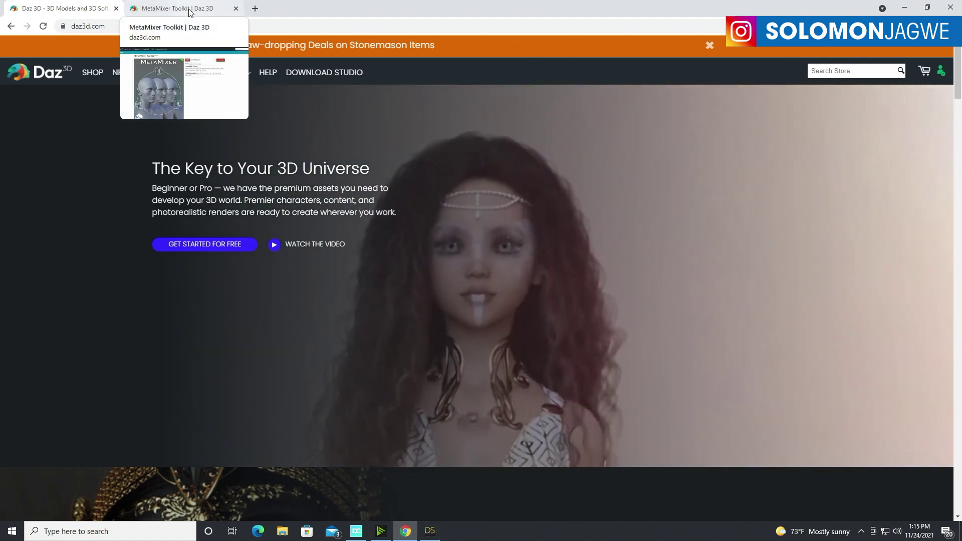
- Switch to the MetaMixer Toolkit store page, view its product image enlarged, then close the lightbox
left_click(190, 11)
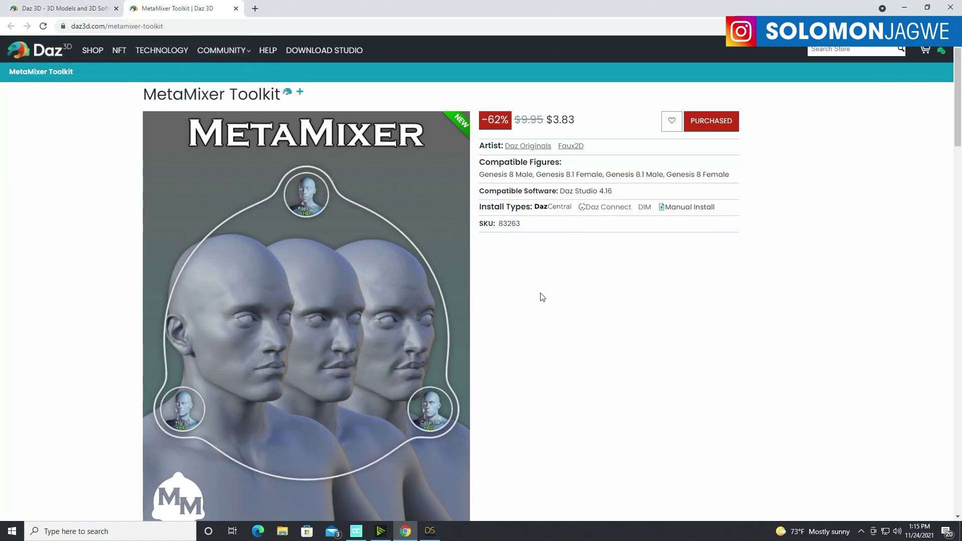
scroll(490, 276, "down", 3)
scroll(531, 275, "up", 2)
left_click(344, 276)
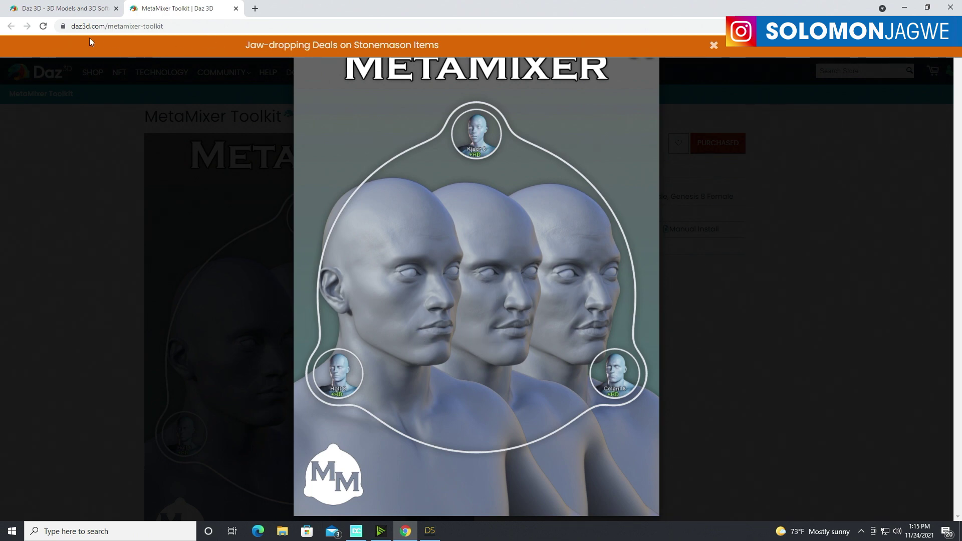
left_click(77, 8)
left_click(210, 12)
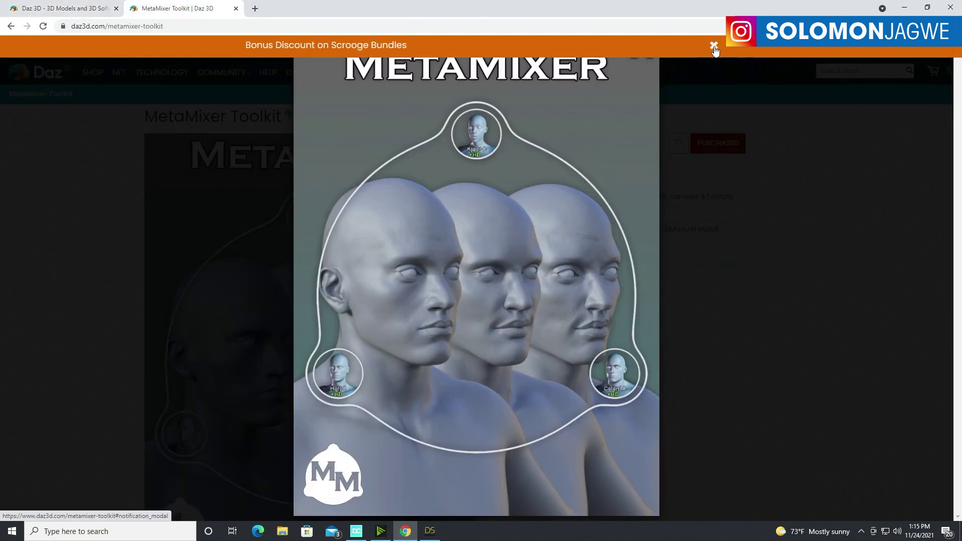
left_click(768, 151)
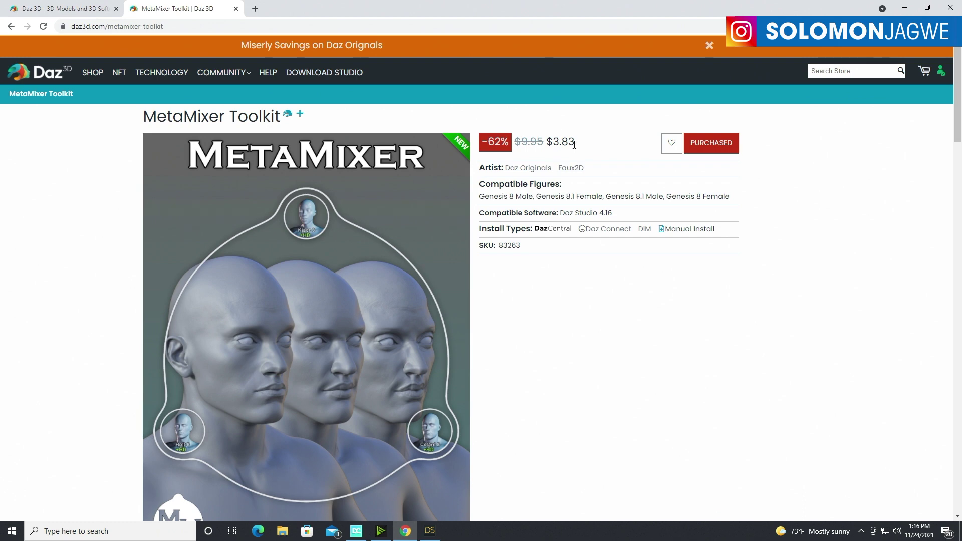
- Search owned Daz Studio assets in DAZ Central for 'metami', install MetaMixer Toolkit and open it
left_click(905, 9)
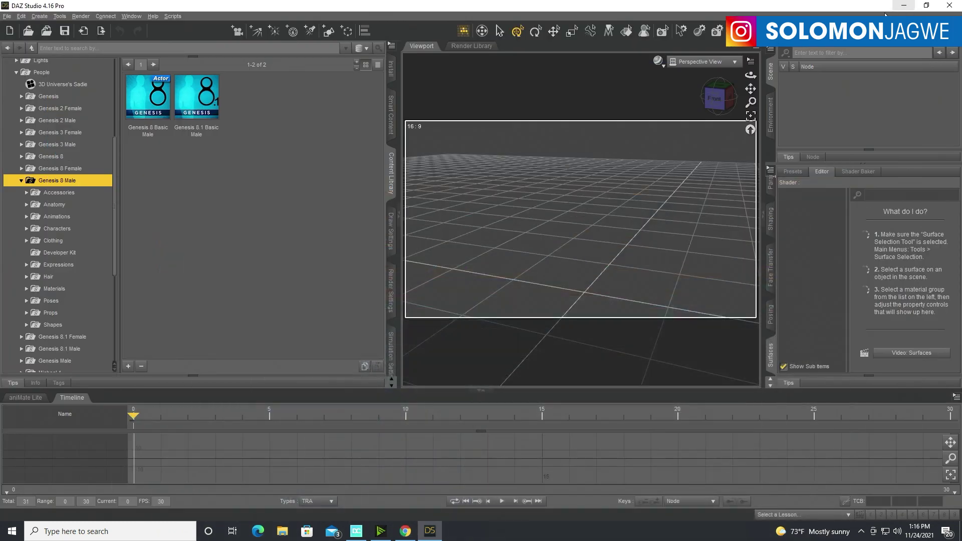
left_click(366, 536)
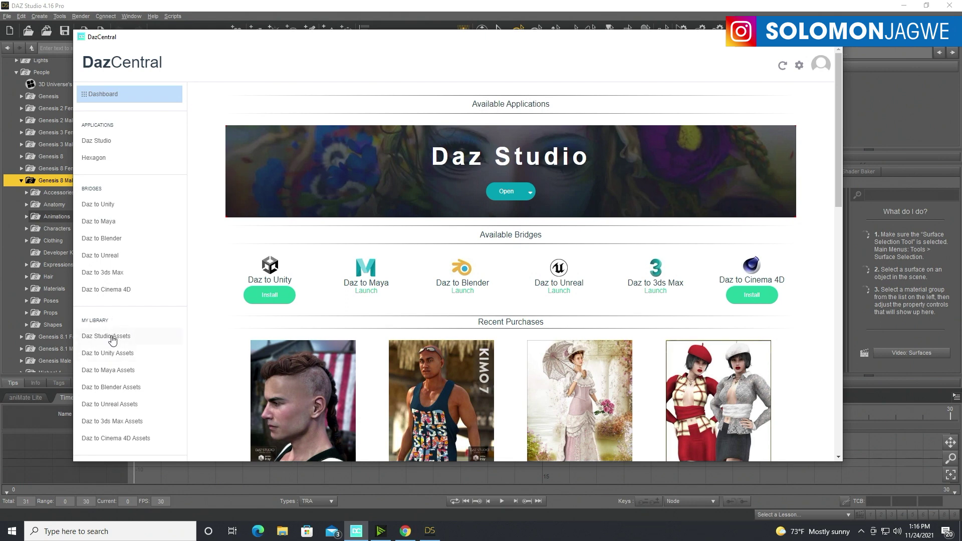
left_click(112, 340)
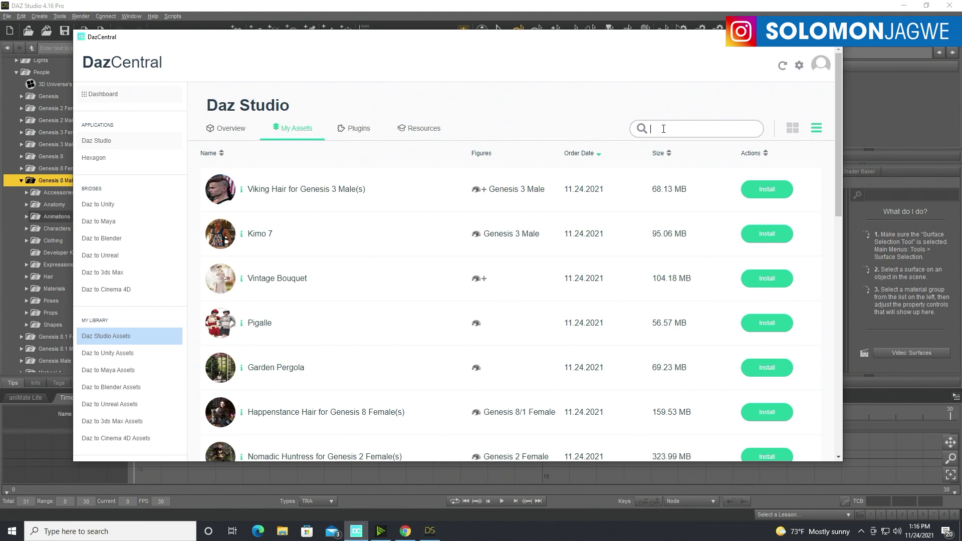
type("meta")
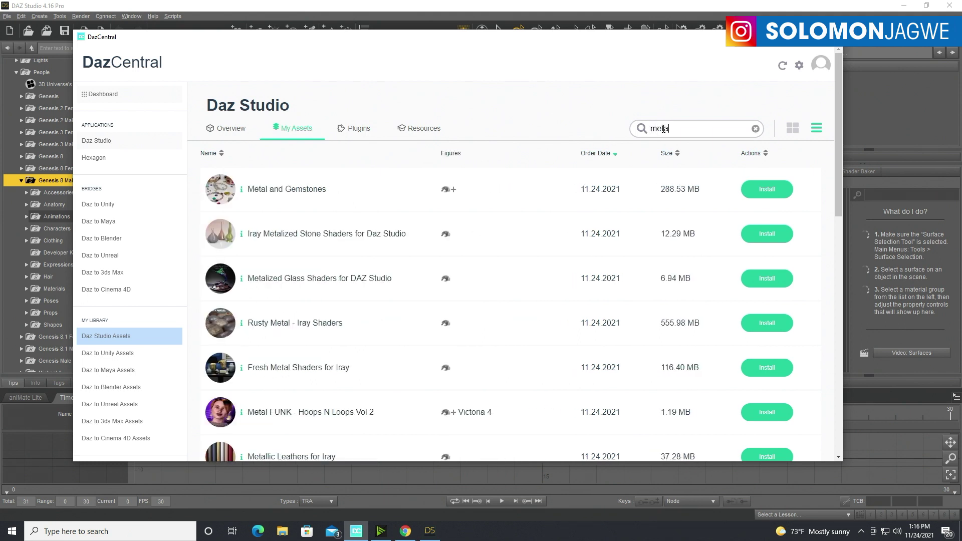
type("mi")
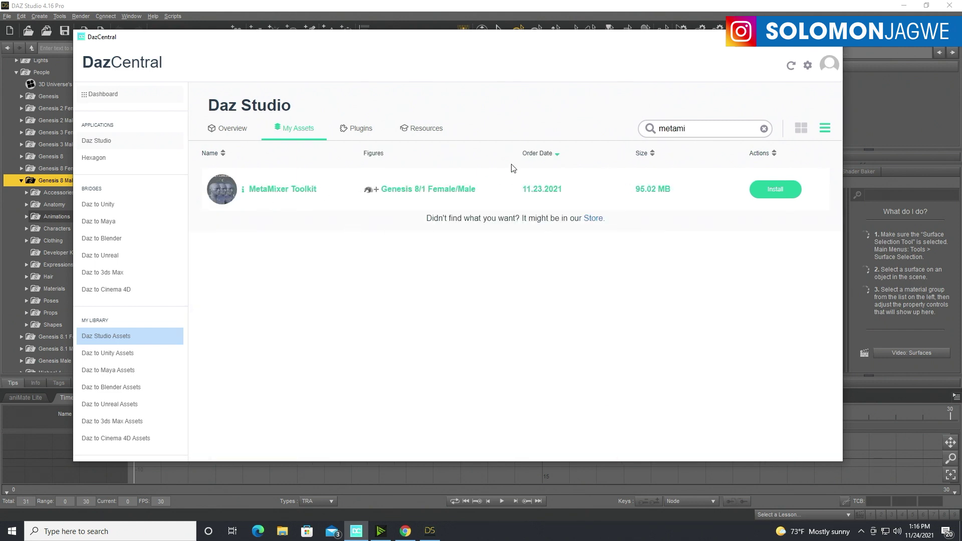
left_click(779, 194)
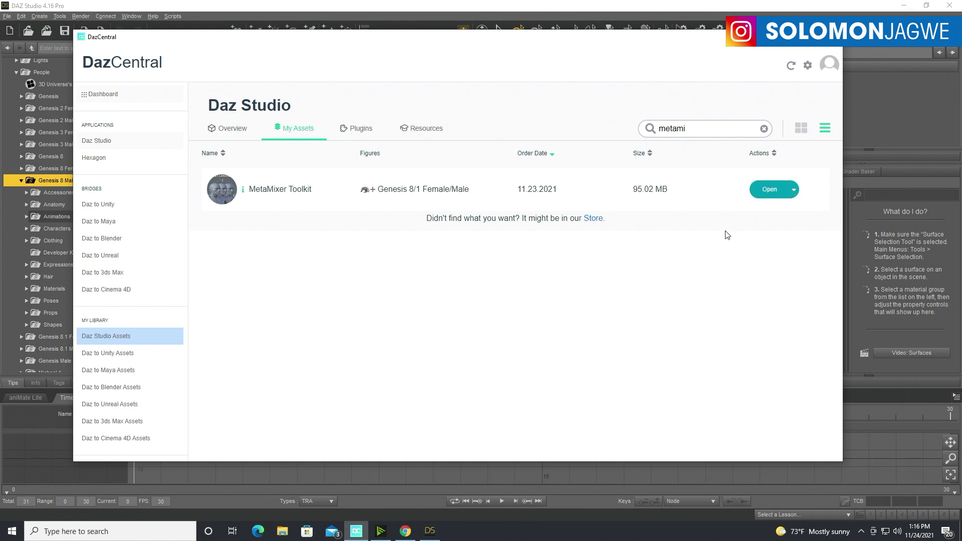
left_click(770, 190)
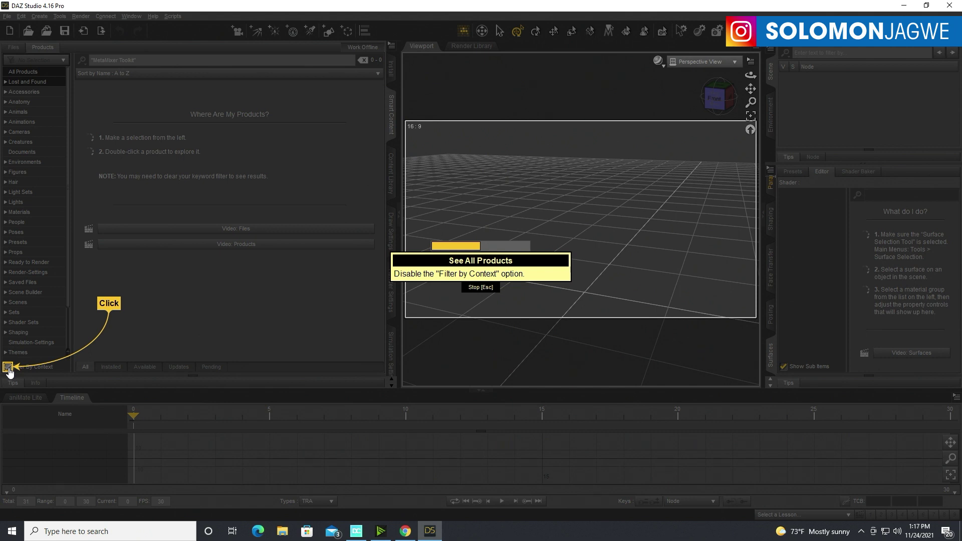
- Turn off Filter By Context, show All Products, and finish the guided lesson
left_click(8, 368)
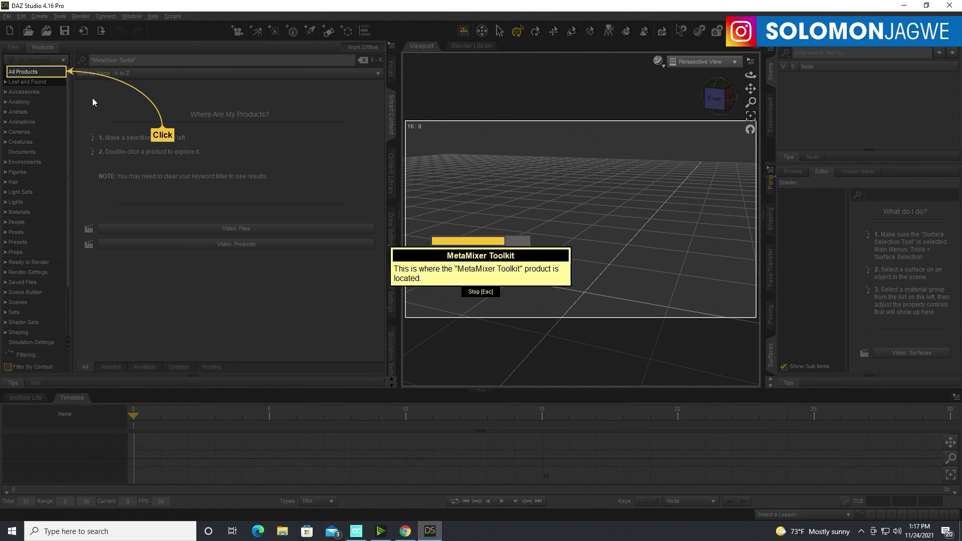
left_click(34, 73)
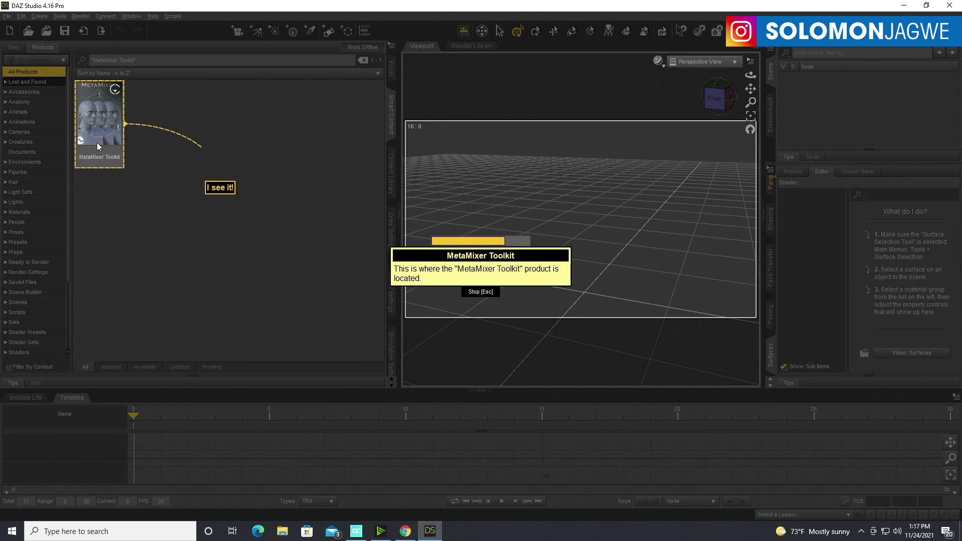
left_click(221, 190)
left_click(500, 291)
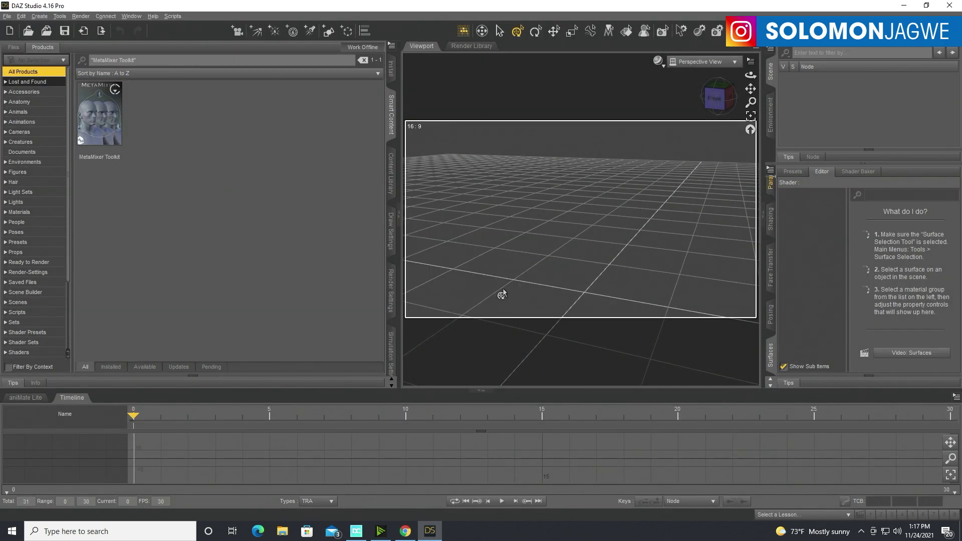
- Open MetaMixer Toolkit's contents, read through its read_me documentation, then close it
double_click(109, 128)
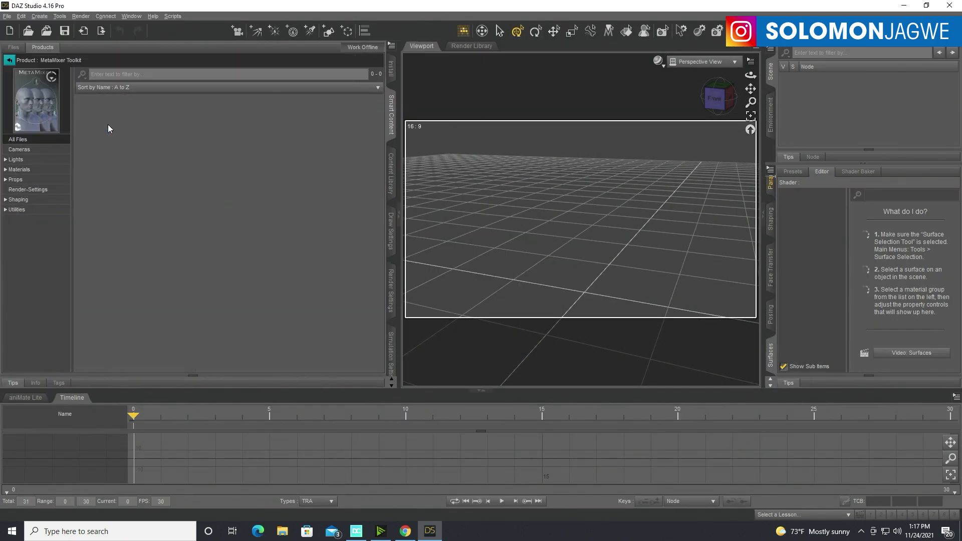
left_click(33, 126)
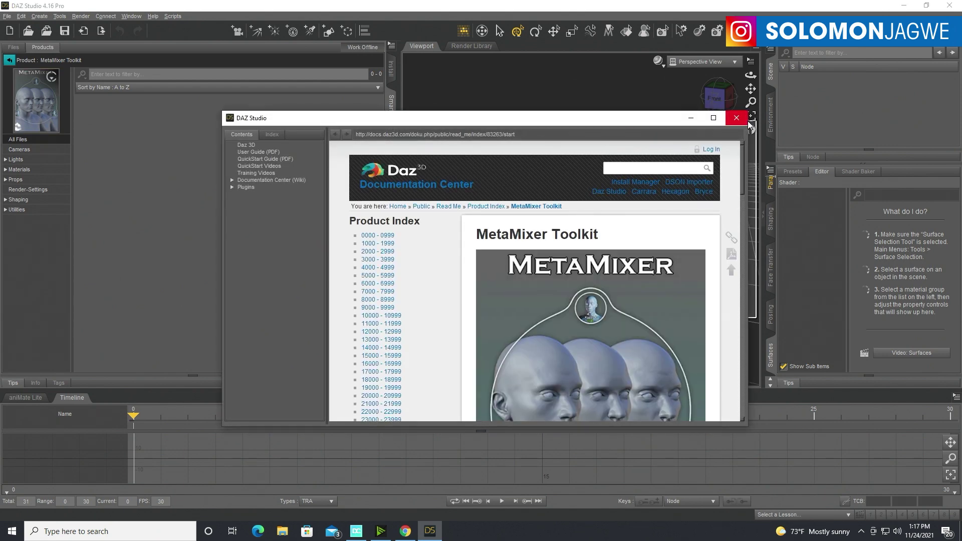
scroll(616, 266, "down", 3)
scroll(615, 260, "down", 14)
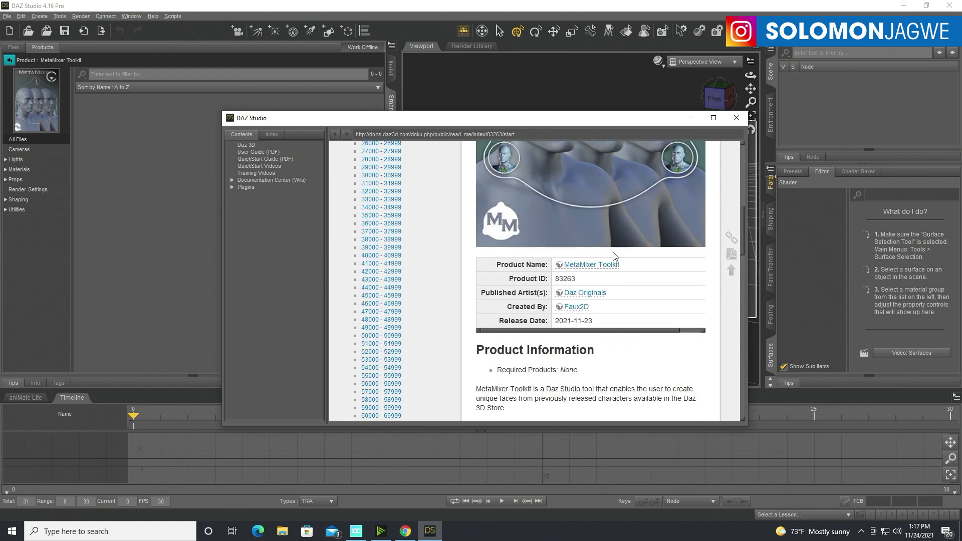
scroll(614, 255, "down", 3)
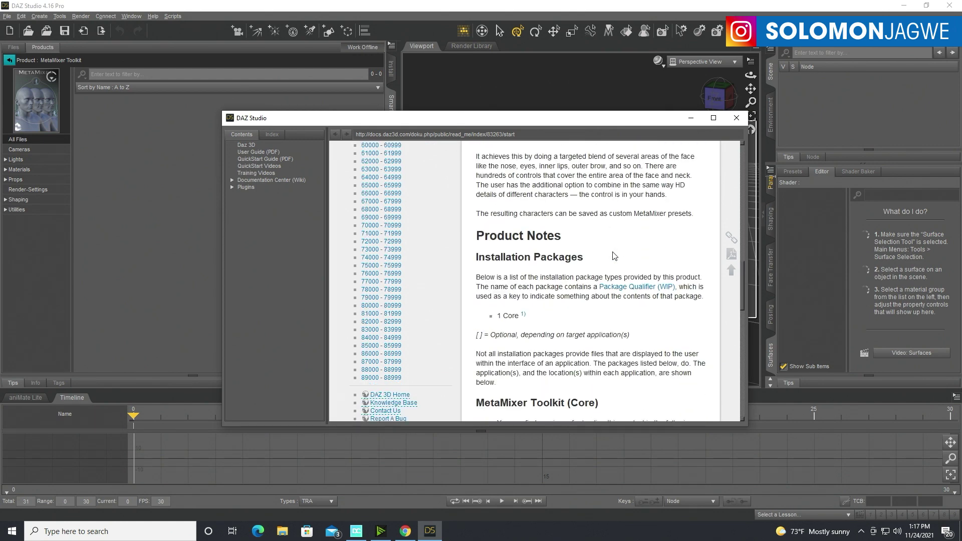
left_click(741, 122)
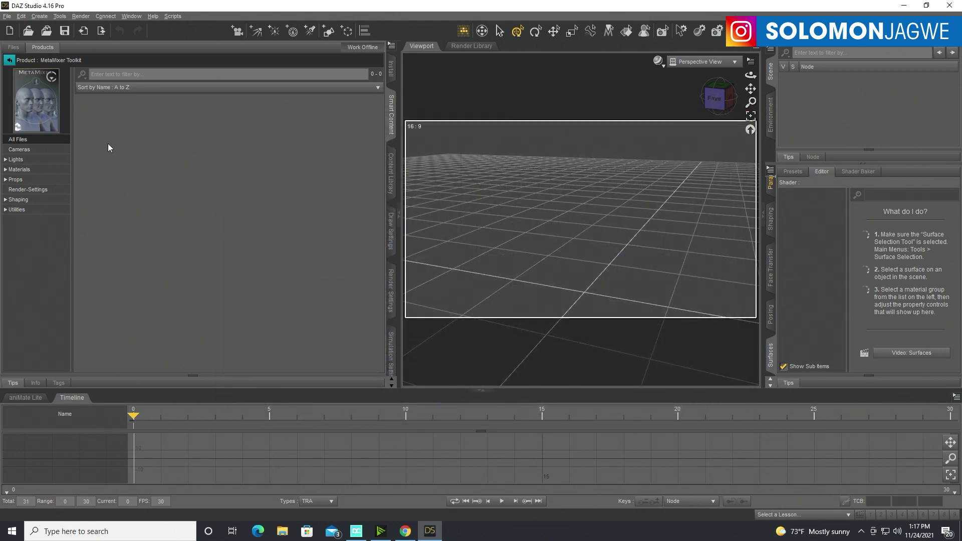
- Load Genesis 8.1 Basic Male from the Content Library into the scene
left_click(393, 181)
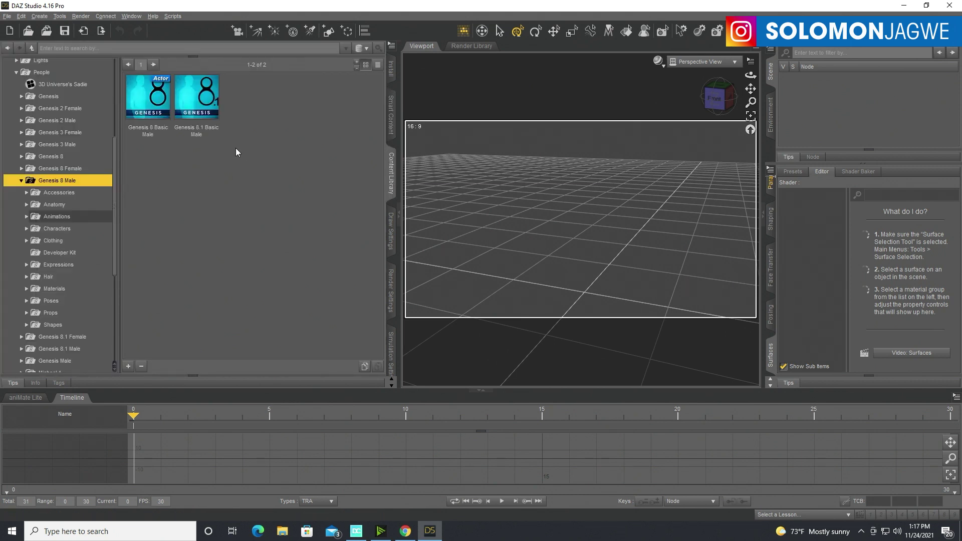
left_click(204, 105)
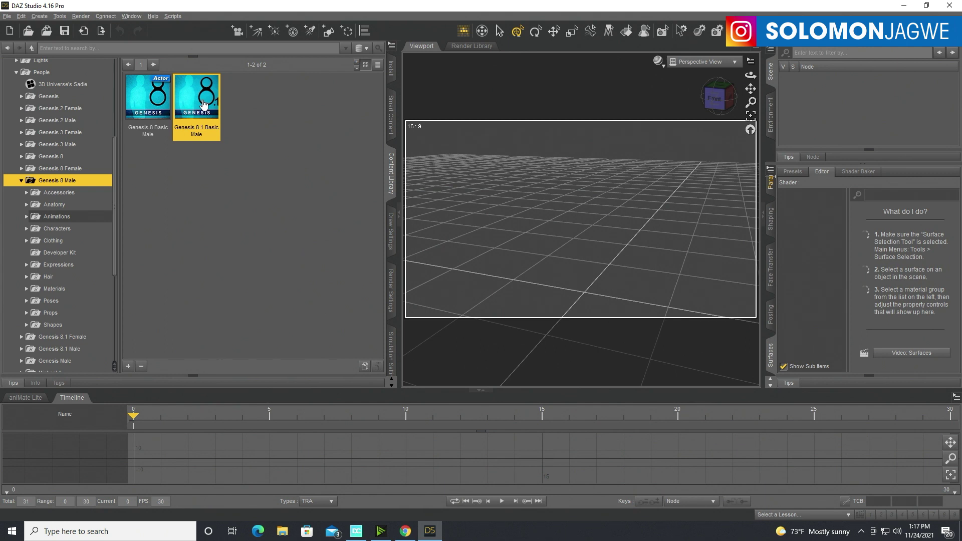
double_click(203, 104)
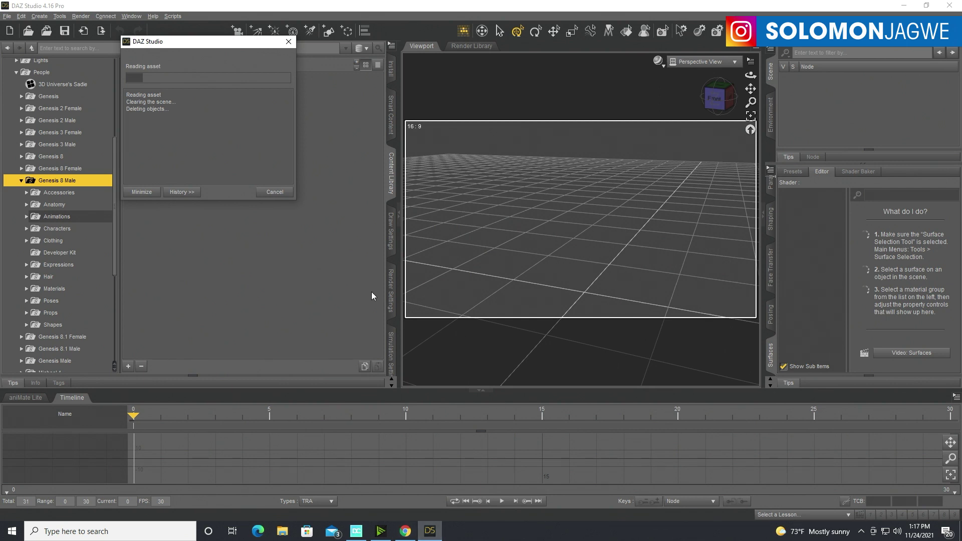
left_click(405, 530)
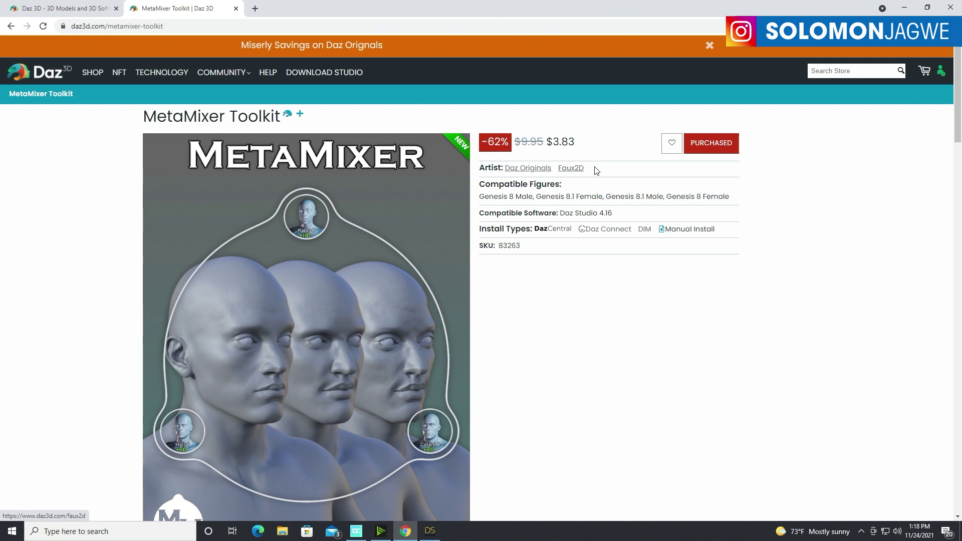
left_click(904, 8)
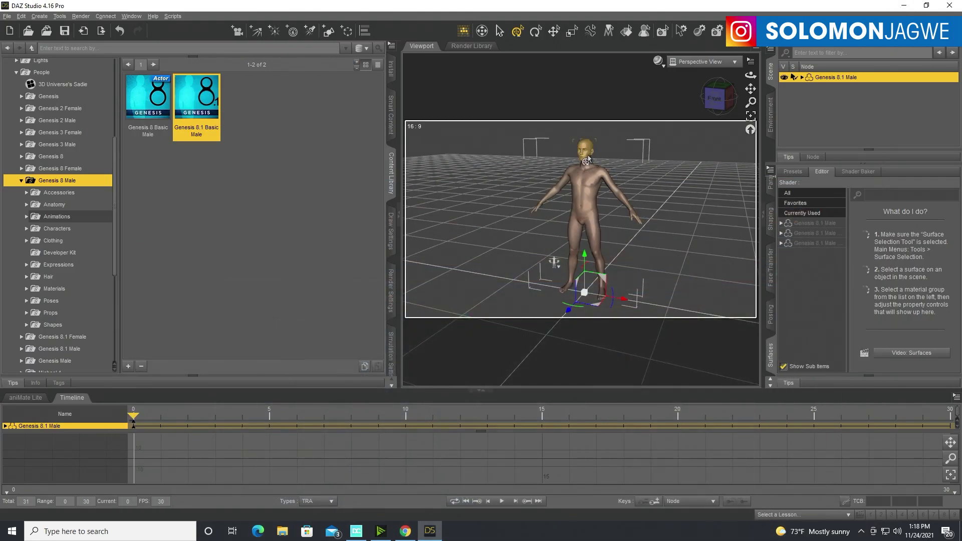
- Frame the figure's head and orbit to a front-on view, then deselect it
left_click(597, 163)
left_click(751, 118)
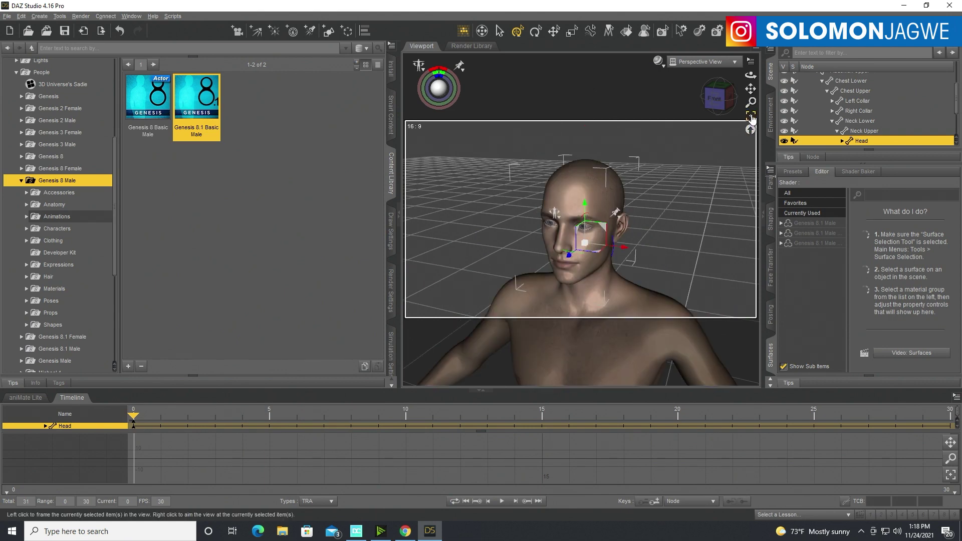
left_click_drag(745, 79, 669, 180)
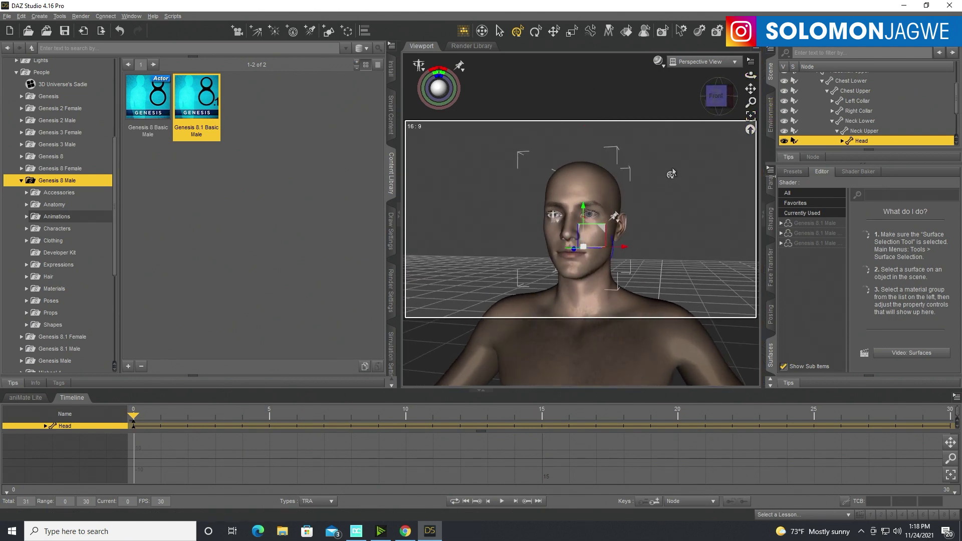
left_click(671, 174)
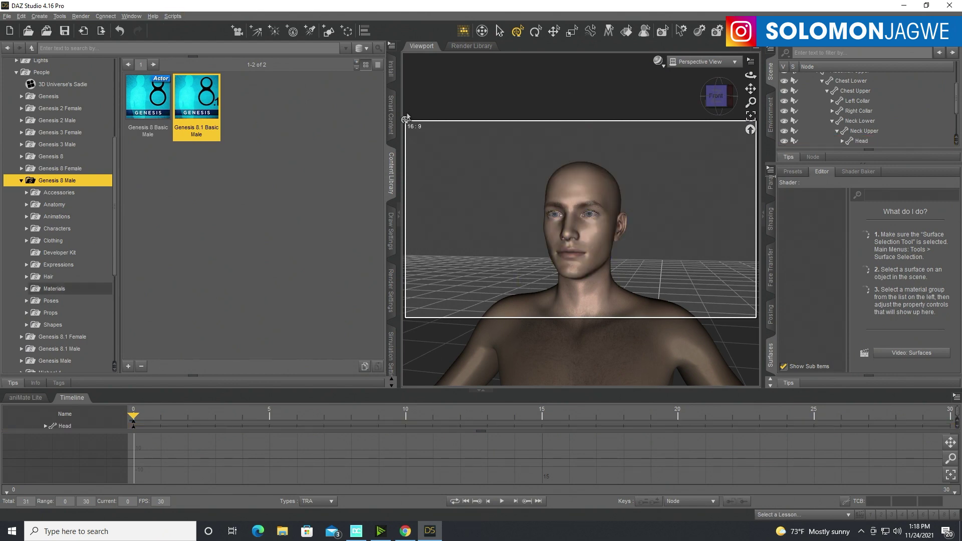
- Load MetaMixer - Setup from the toolkit's Props and switch the viewport to MetaMixer Camera
left_click(391, 114)
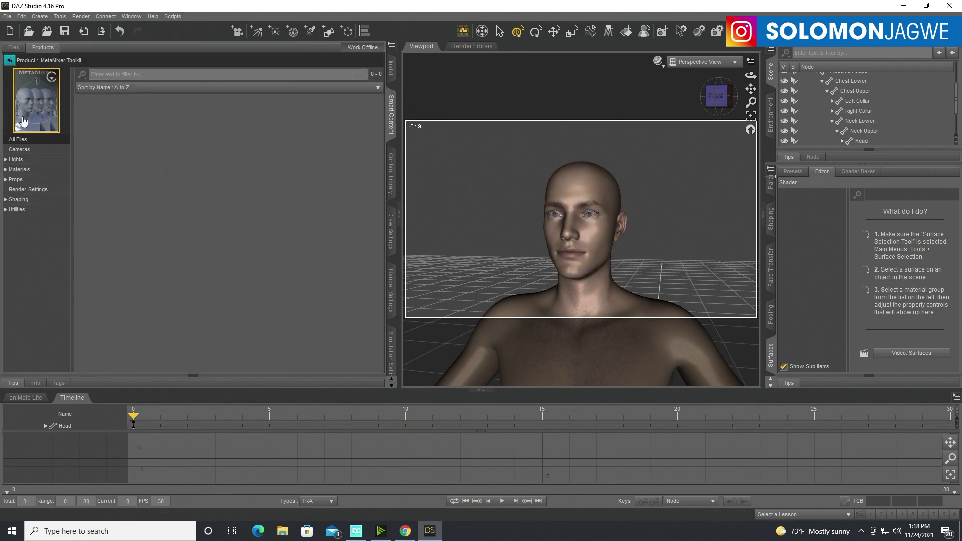
left_click(19, 181)
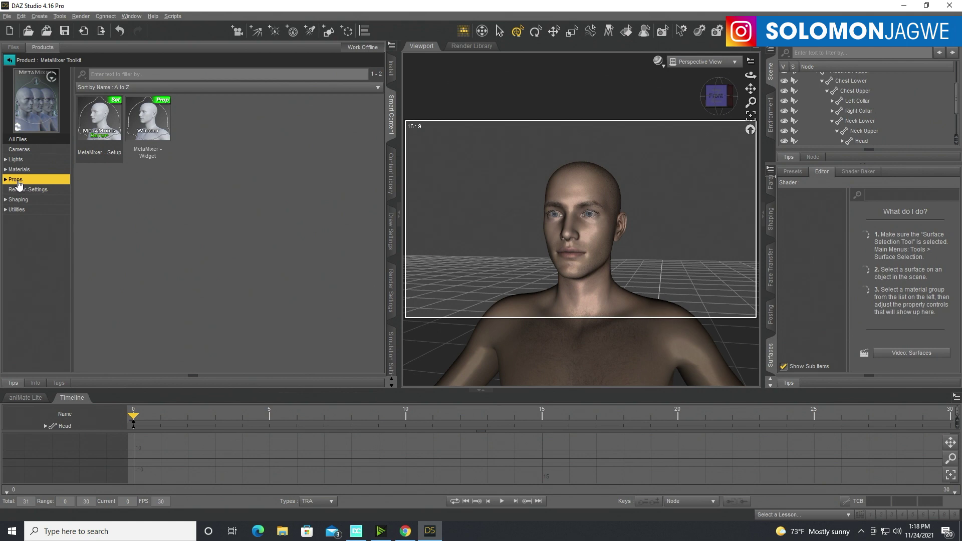
double_click(101, 122)
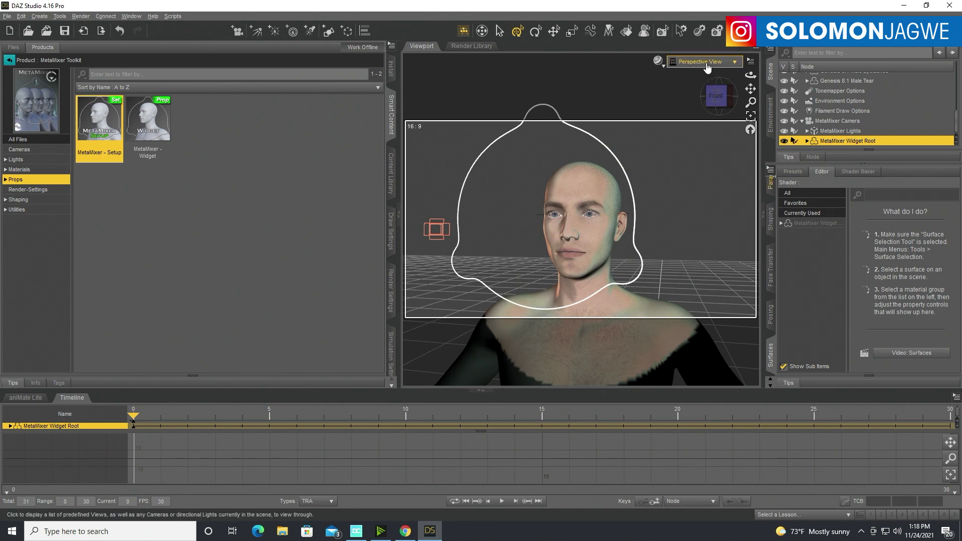
scroll(956, 118, "down", 1)
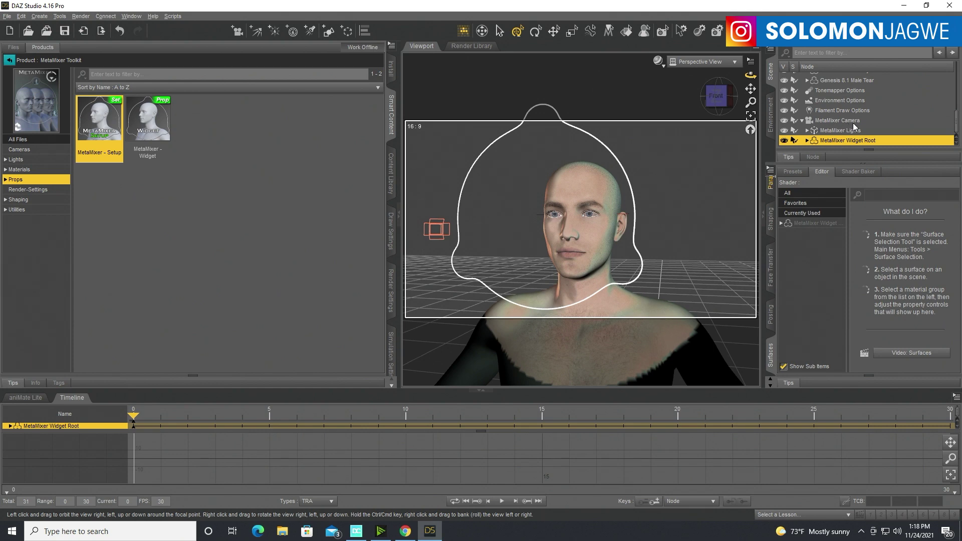
left_click(685, 64)
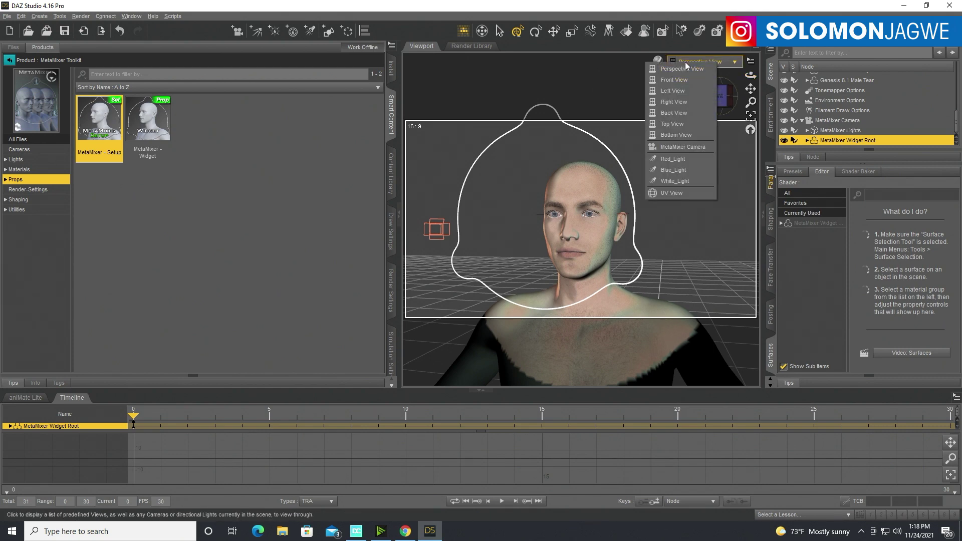
left_click(684, 147)
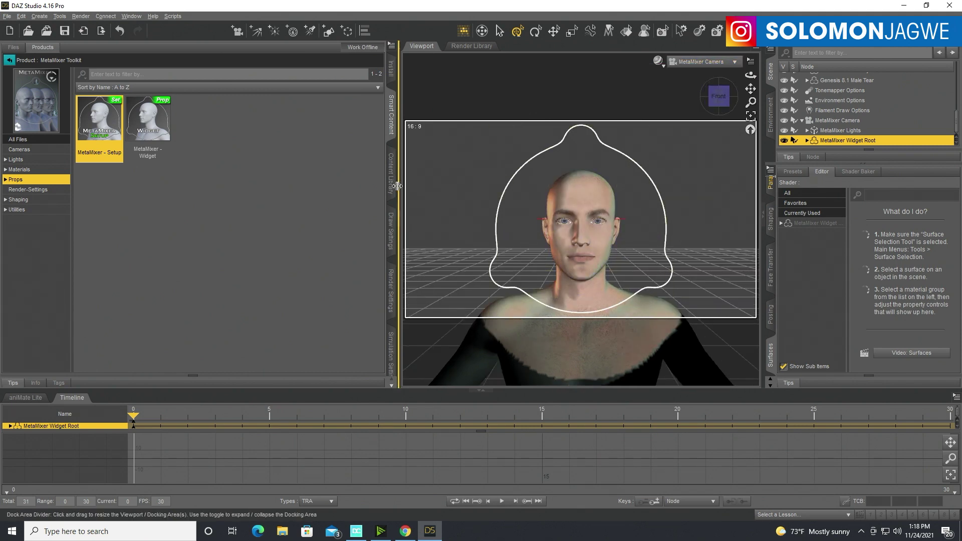
- Widen the viewport, collapse the Timeline, and set Dimension Preset to Active Viewport (1044 × 875)
left_click_drag(397, 186, 224, 186)
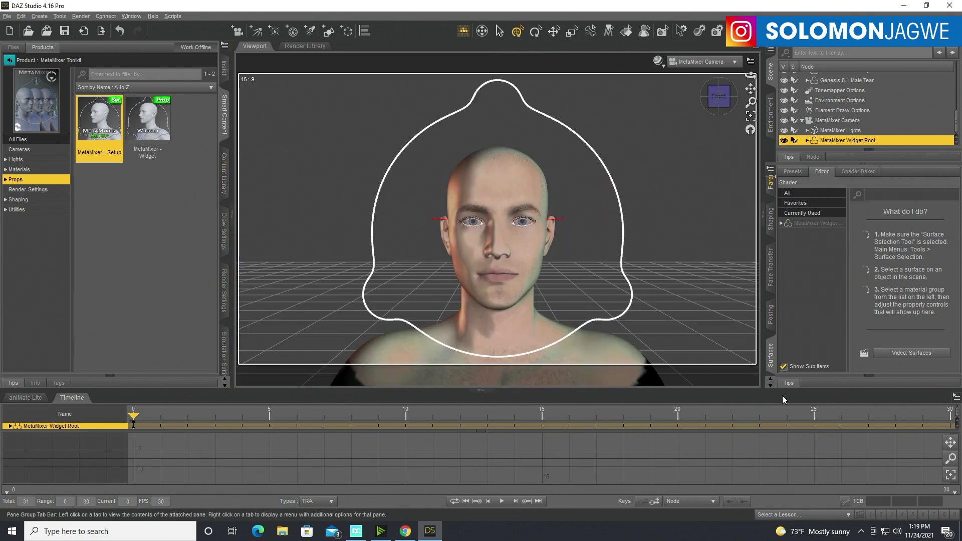
left_click(75, 398)
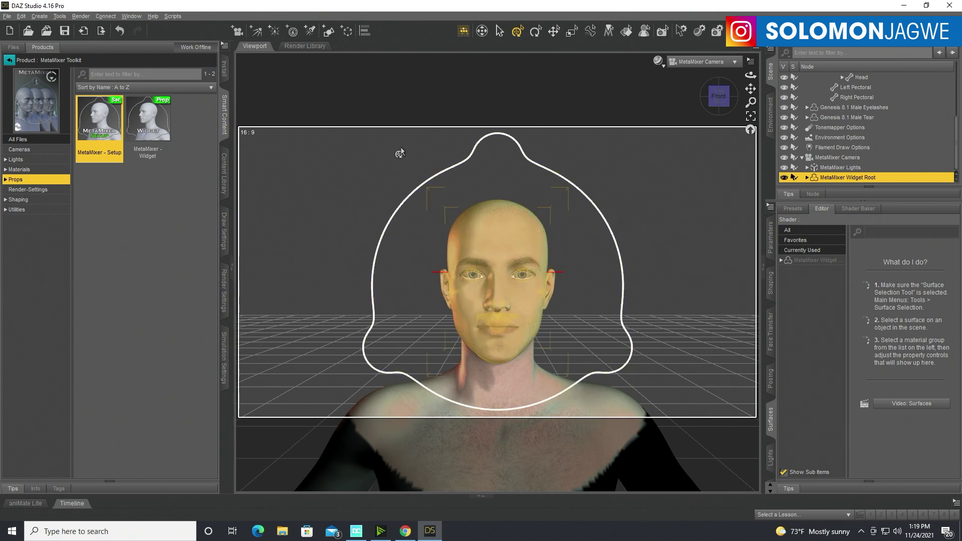
left_click(226, 299)
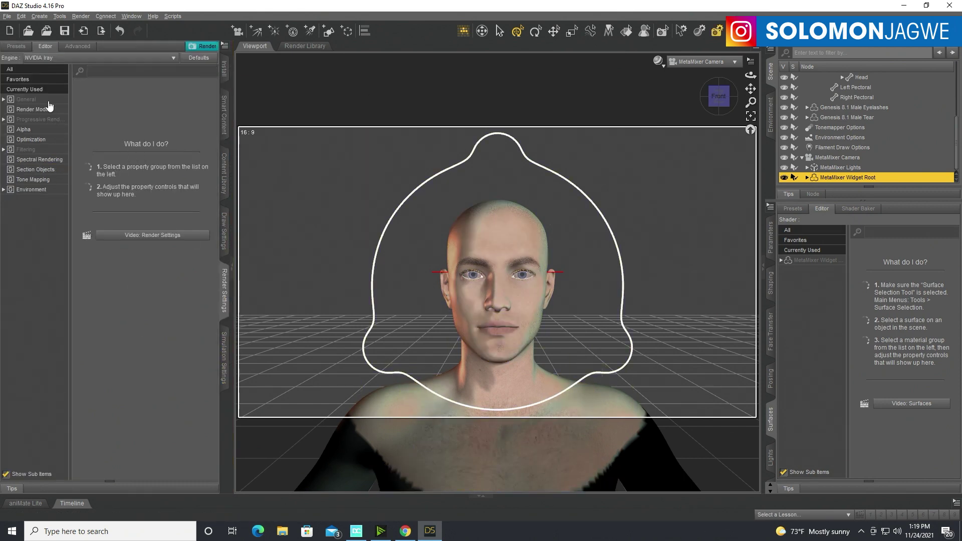
left_click(31, 99)
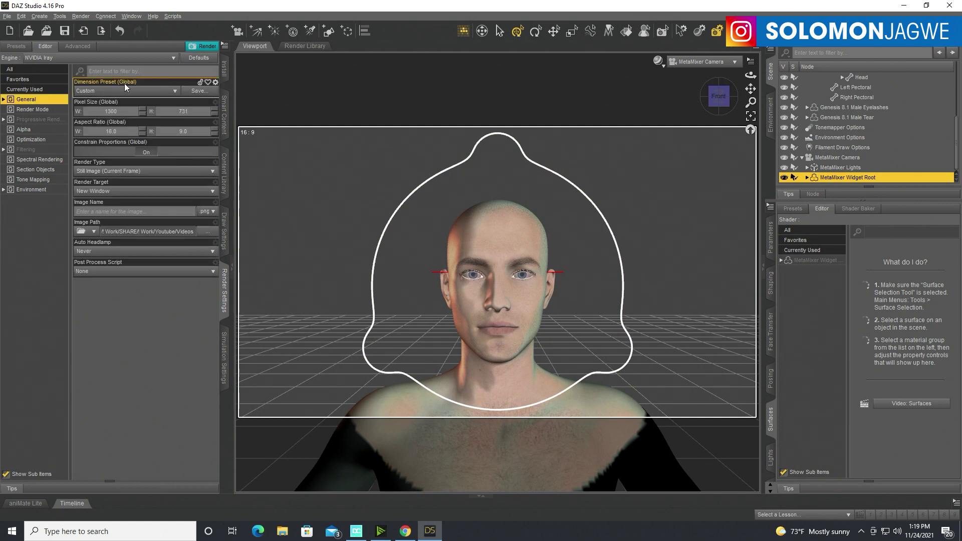
left_click(176, 93)
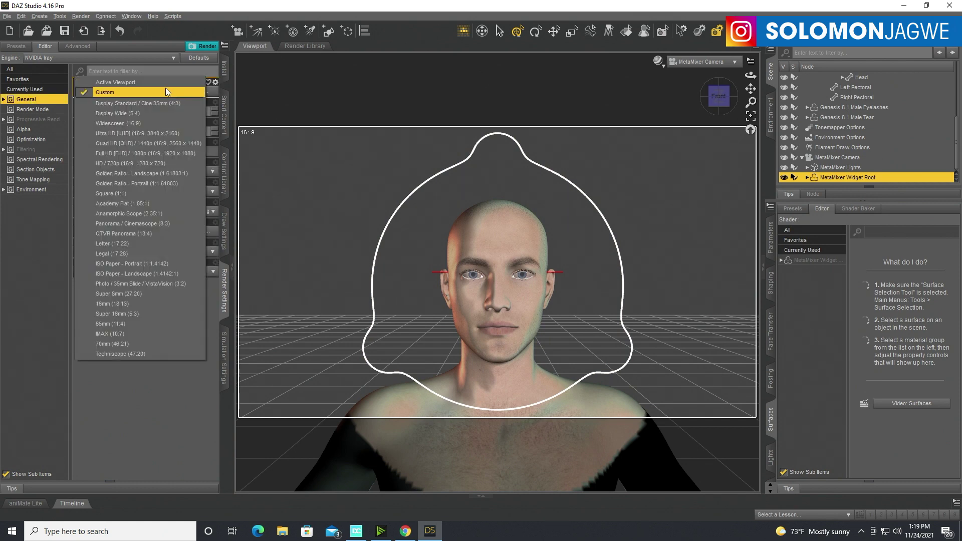
left_click(153, 89)
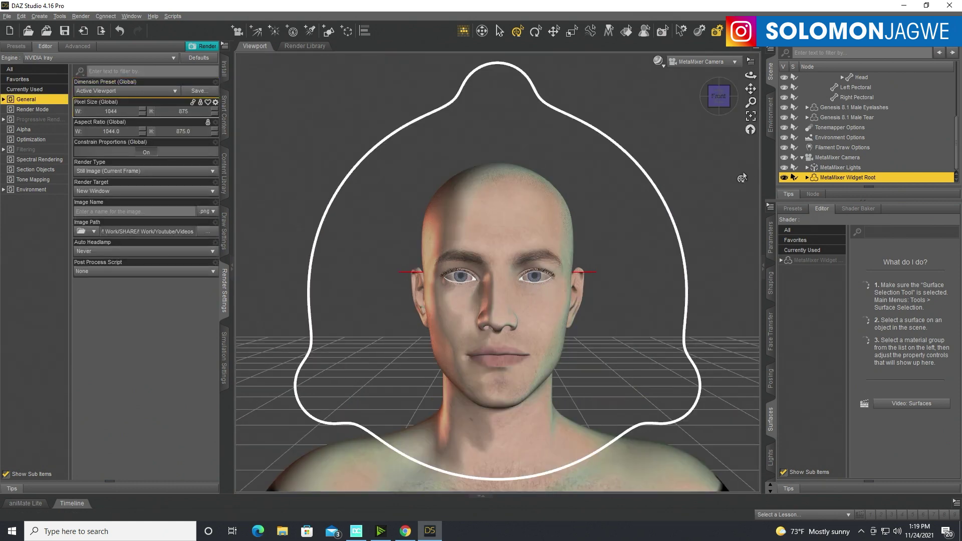
left_click(224, 115)
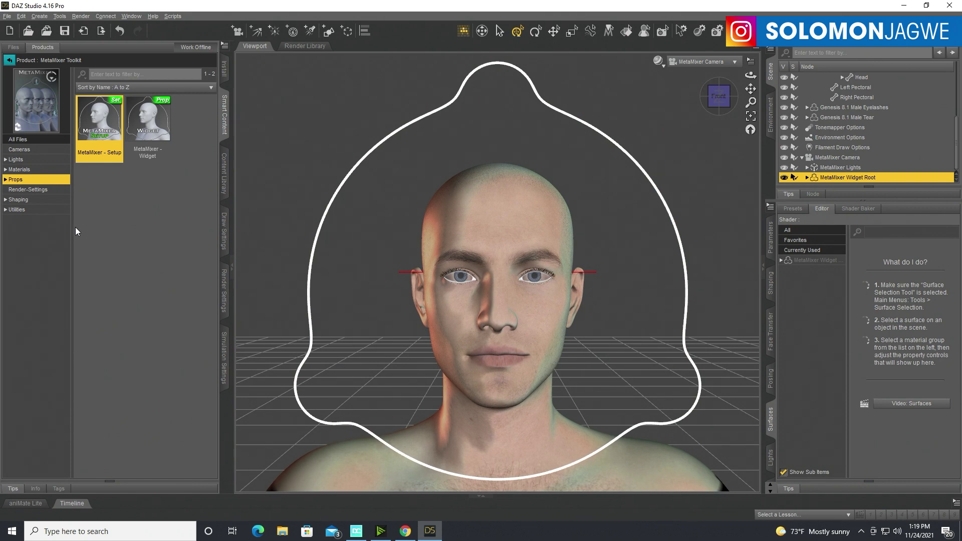
- Delete MetaMixer Widget Root and MetaMixer Camera, with its lights, from the Scene pane
left_click(19, 201)
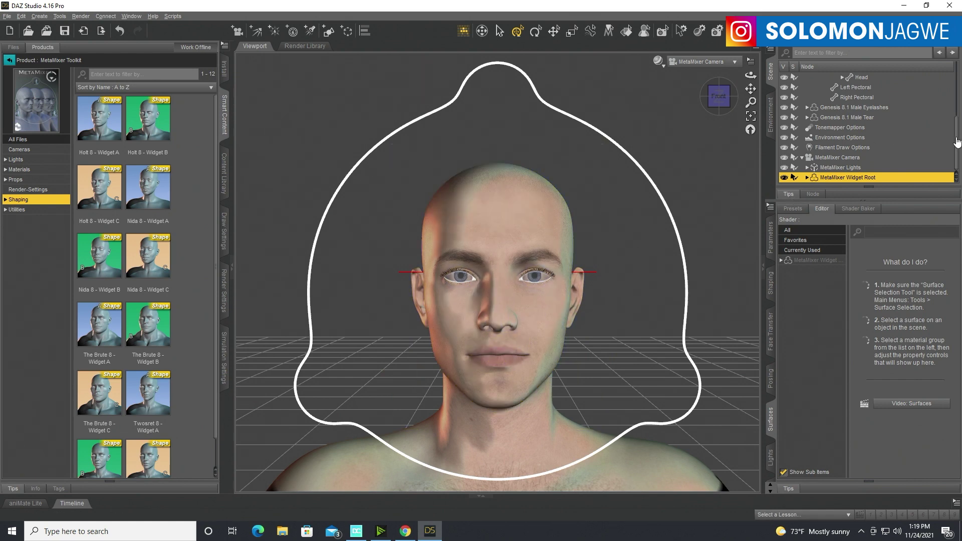
left_click_drag(957, 140, 954, 82)
left_click(802, 77)
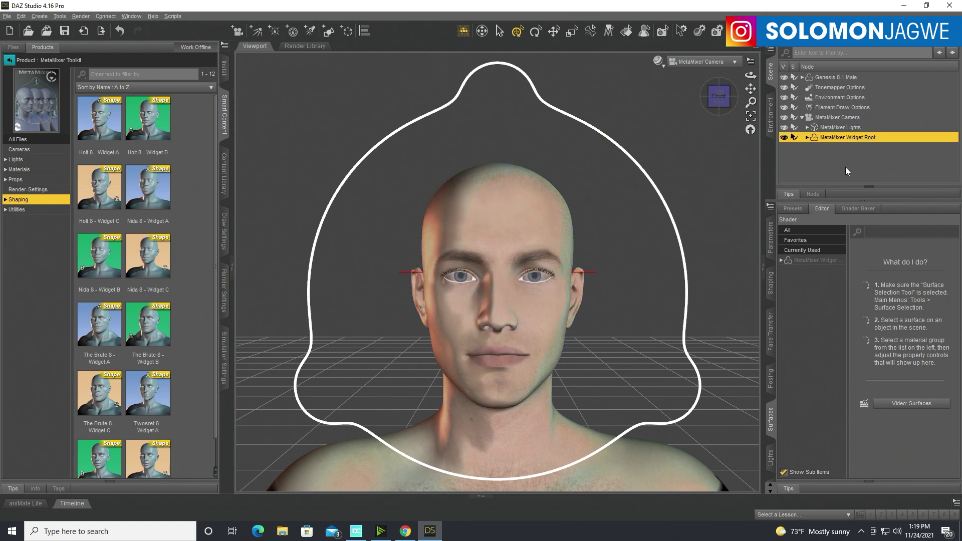
left_click(844, 138)
key("Delete")
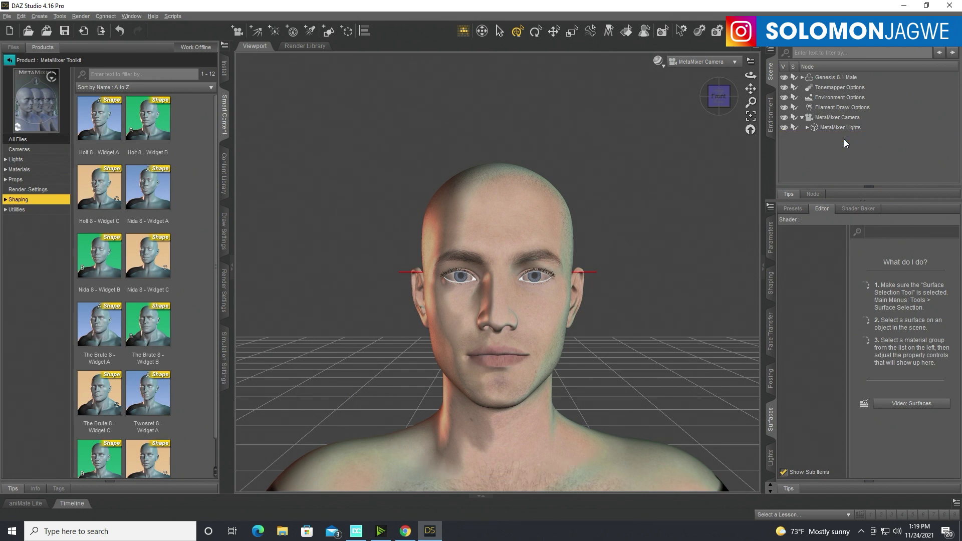
left_click(843, 119)
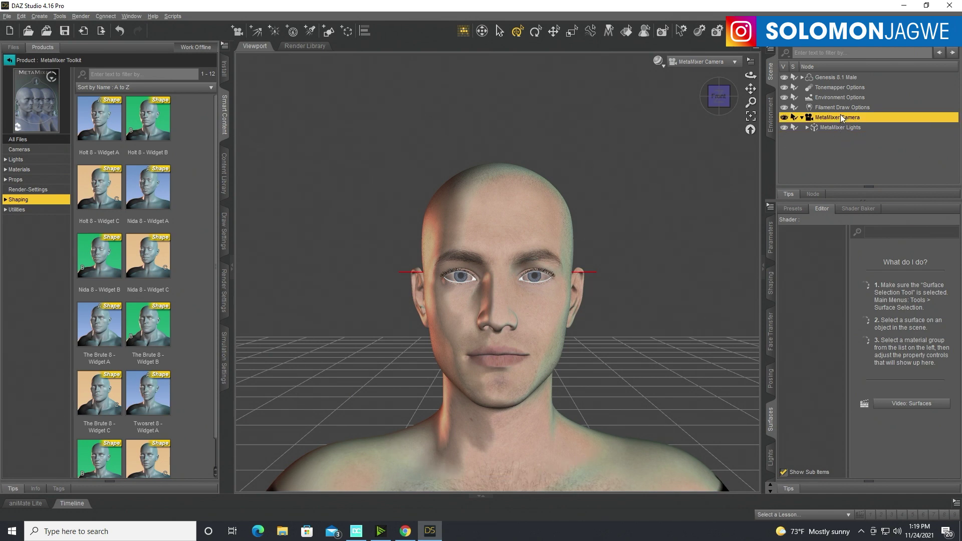
key("Delete")
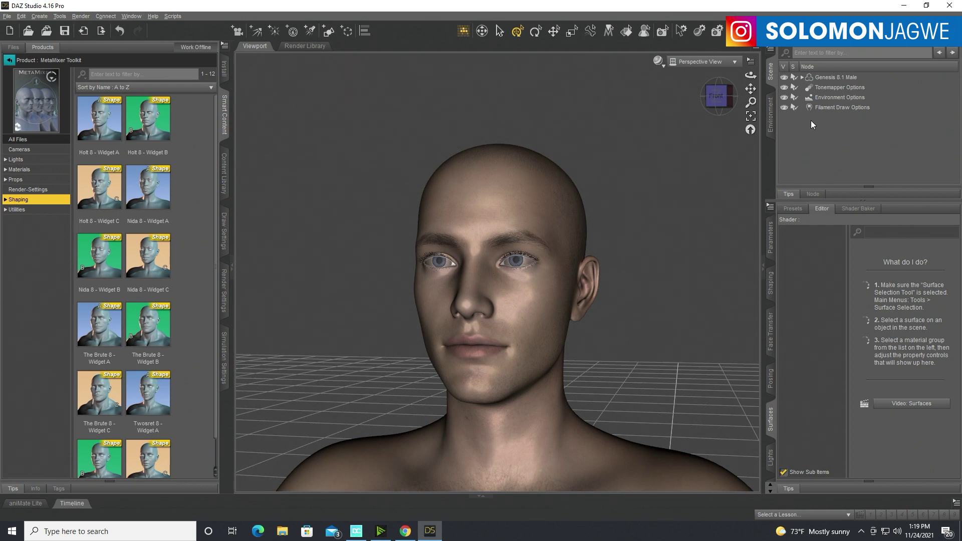
- Select Genesis 8.1 Male and open Window > Panes (Tabs) > PowerPose
left_click(823, 78)
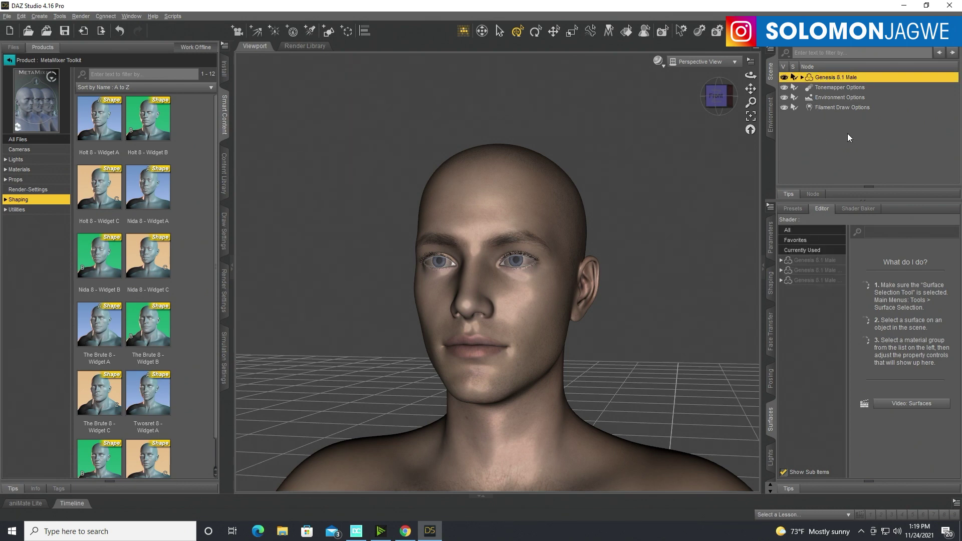
left_click(133, 17)
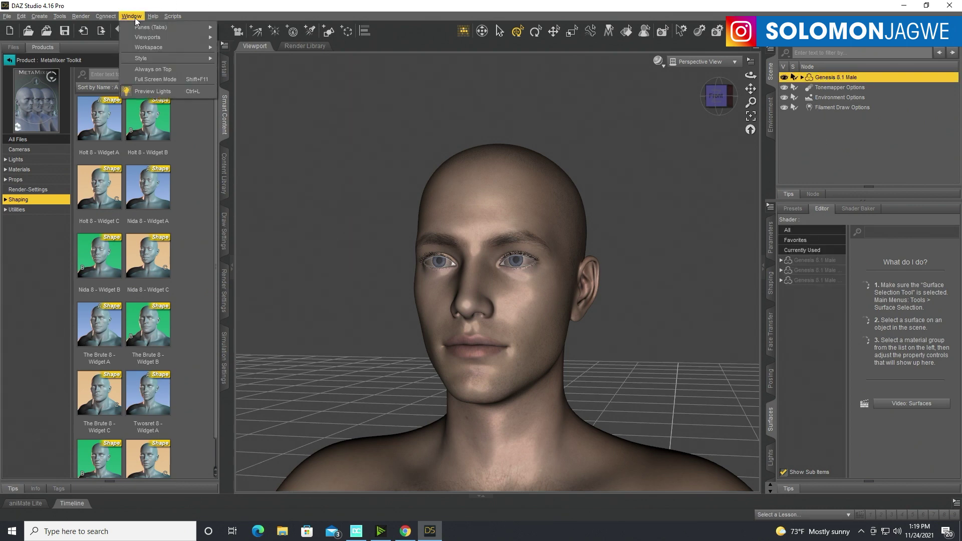
mouse_move(148, 27)
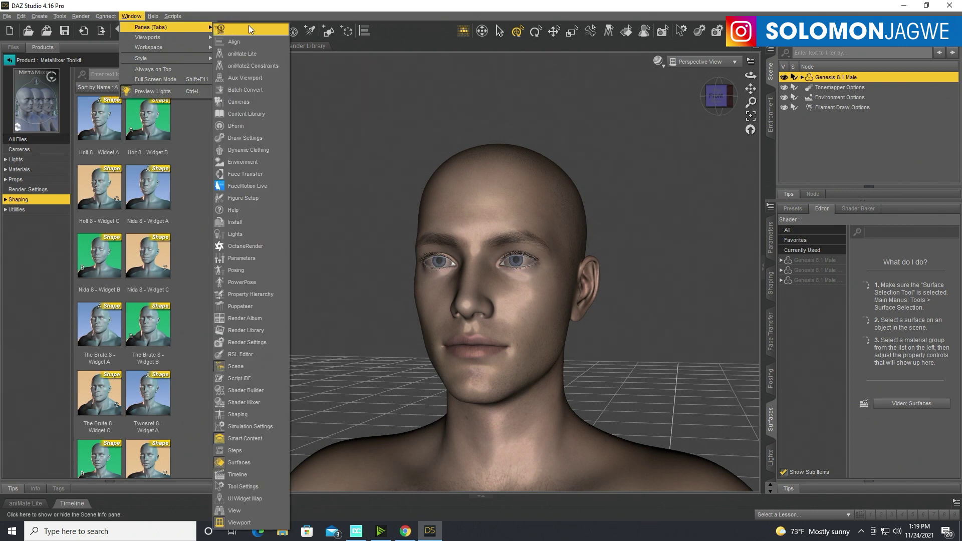
left_click(241, 283)
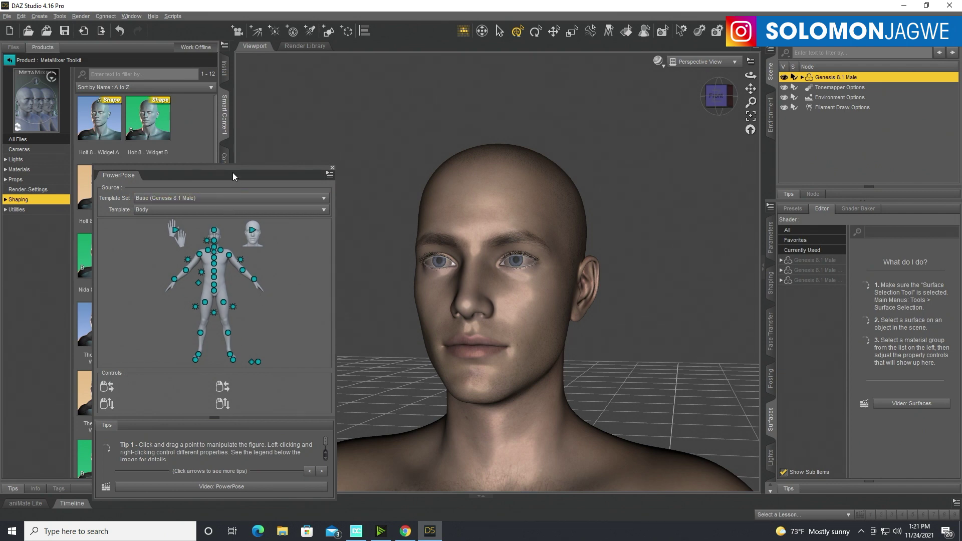
- Dock the PowerPose pane lower left and reload MetaMixer - Setup from the Props category
left_click_drag(235, 171, 168, 284)
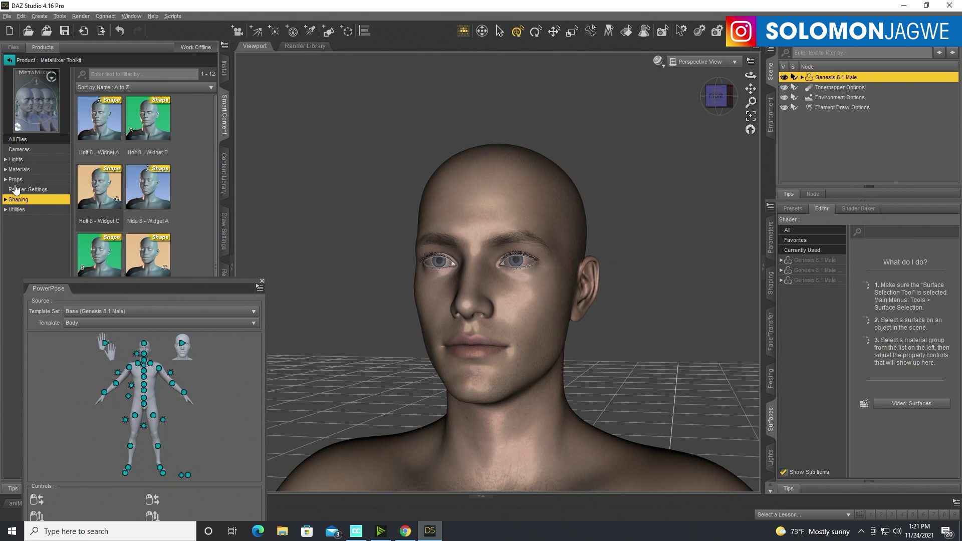
left_click(16, 180)
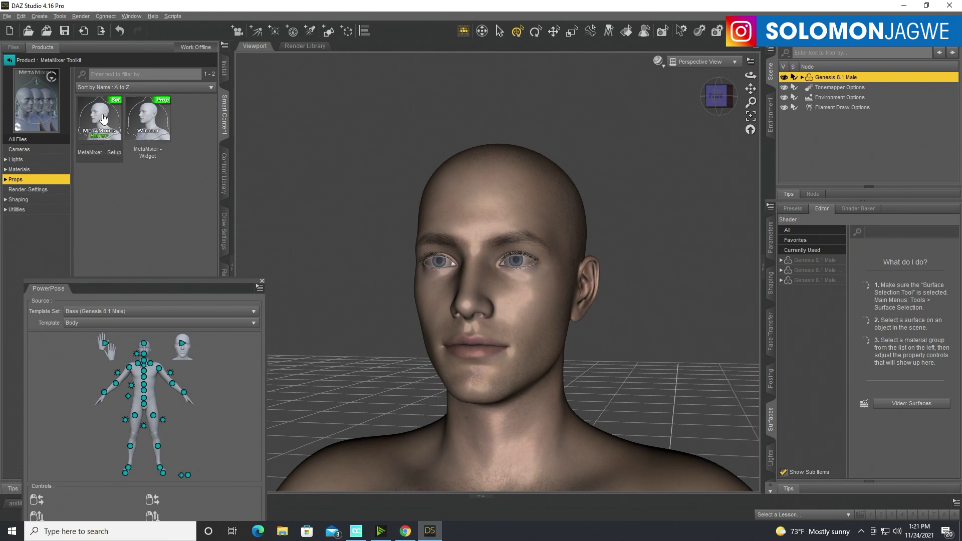
double_click(104, 119)
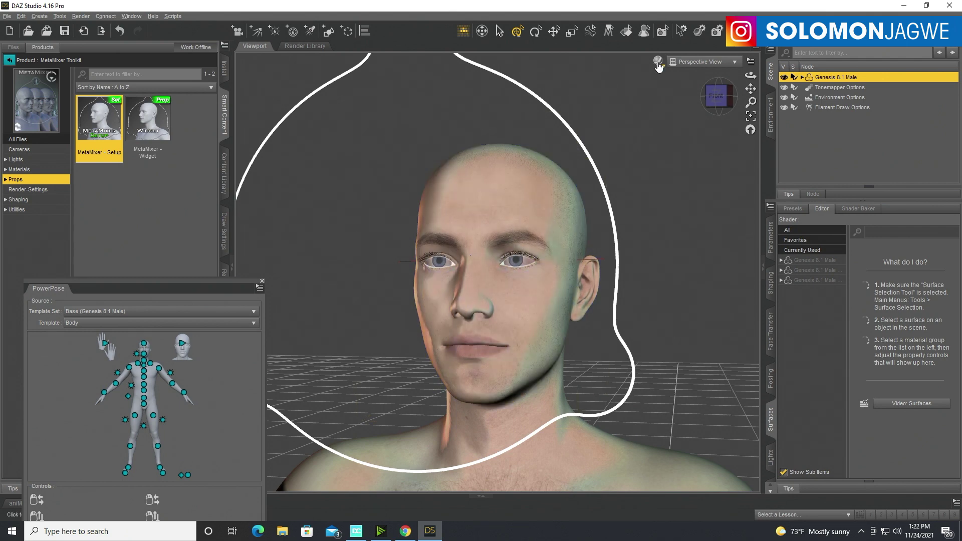
- Set the viewport draw style to Filament (PBR) and pick MetaMixer Camera from the view dropdown
left_click(658, 61)
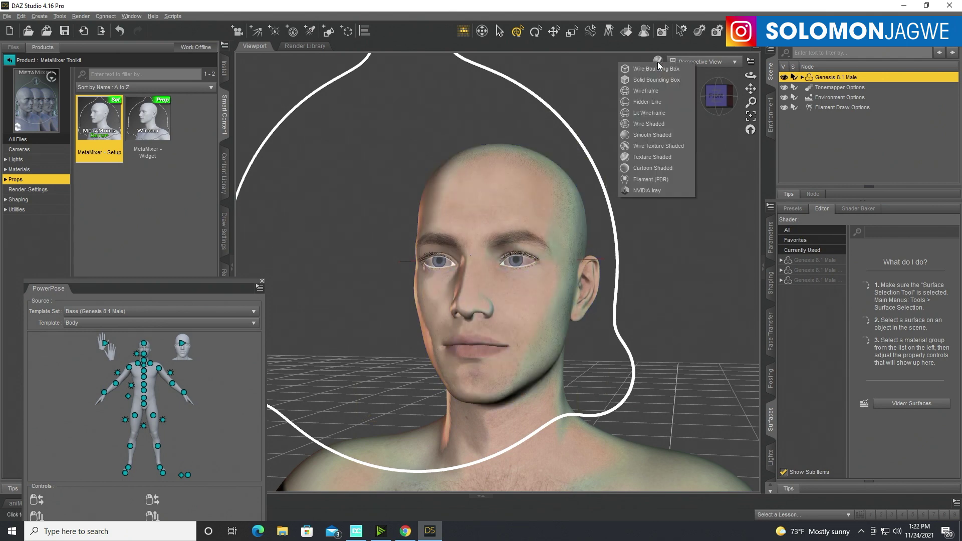
left_click(651, 181)
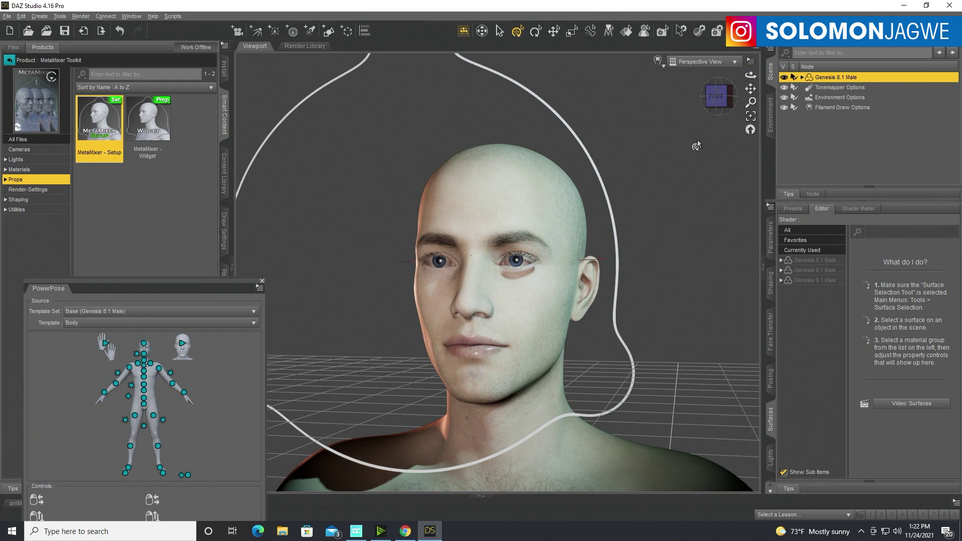
left_click(704, 62)
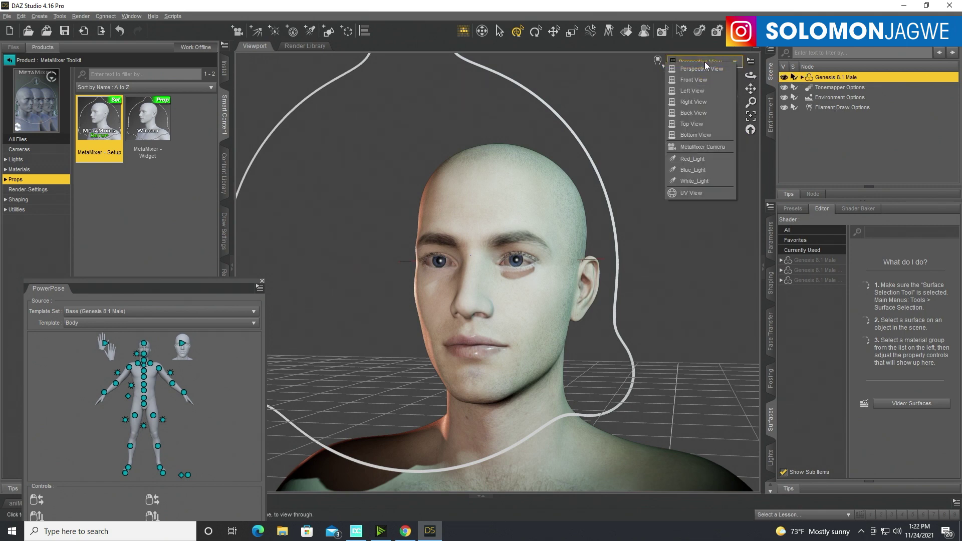
left_click(700, 147)
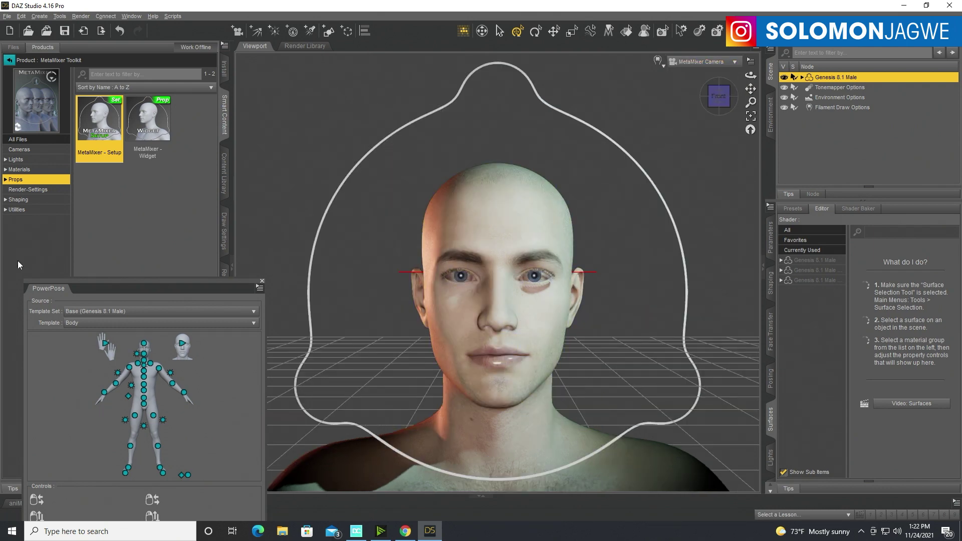
- Add Holt 8 - Widget A at the ring's top, then Nida 8 - Widget B, from Smart Content Shaping
left_click(19, 200)
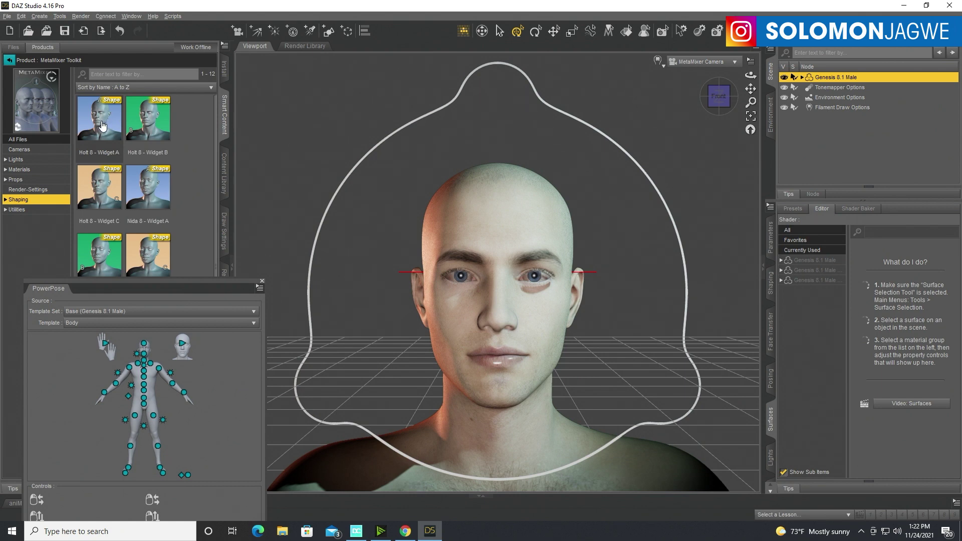
left_click_drag(102, 125, 507, 119)
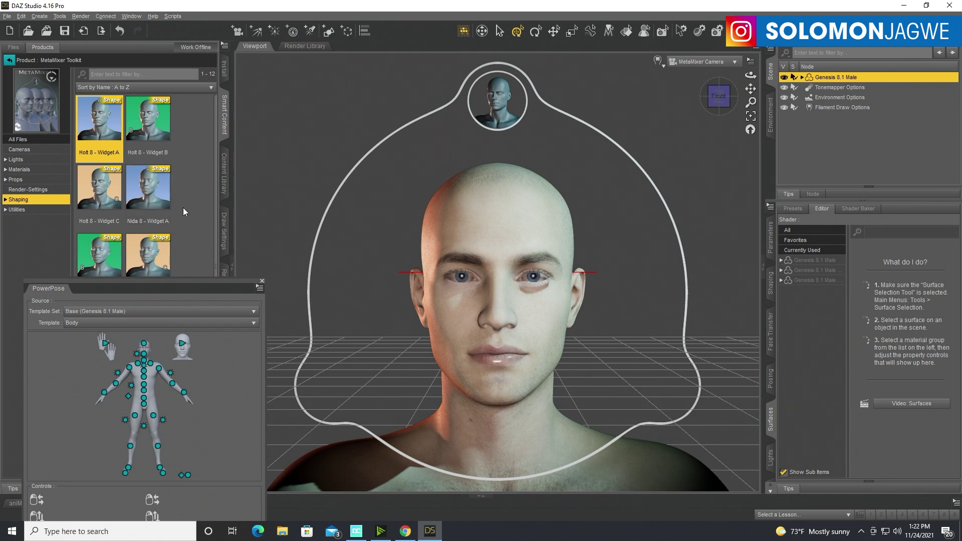
scroll(183, 210, "down", 1)
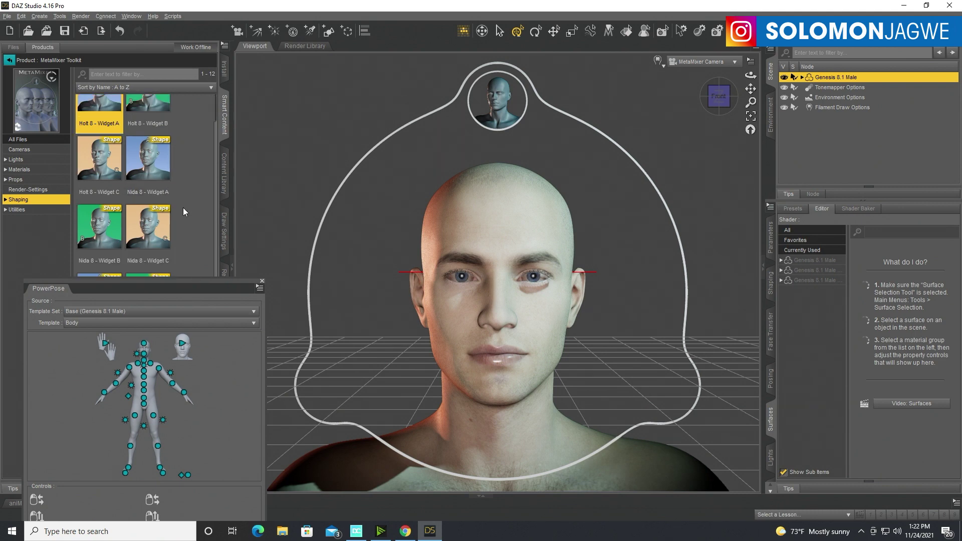
double_click(103, 235)
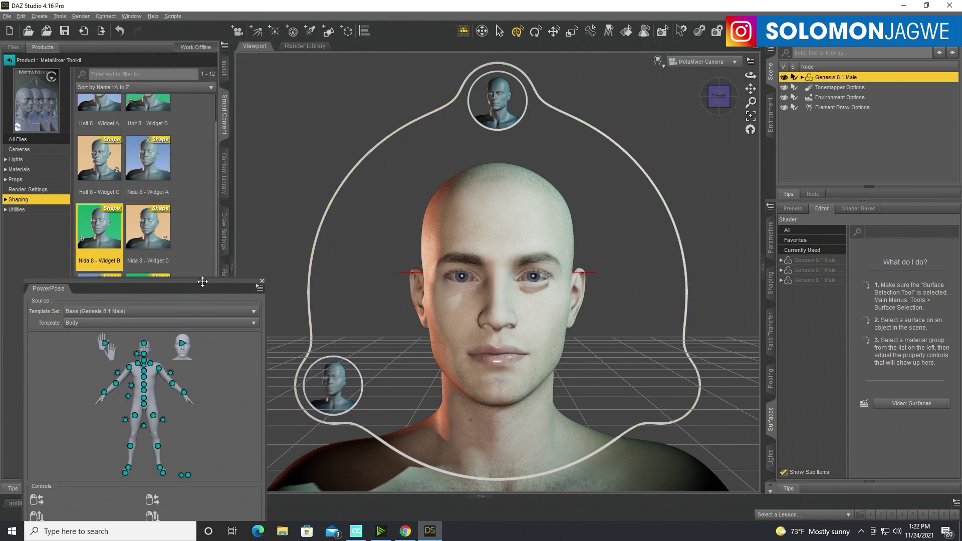
- Load The Brute 8 - Widget C onto the ring and dock the PowerPose pane on the left
left_click_drag(202, 282, 195, 421)
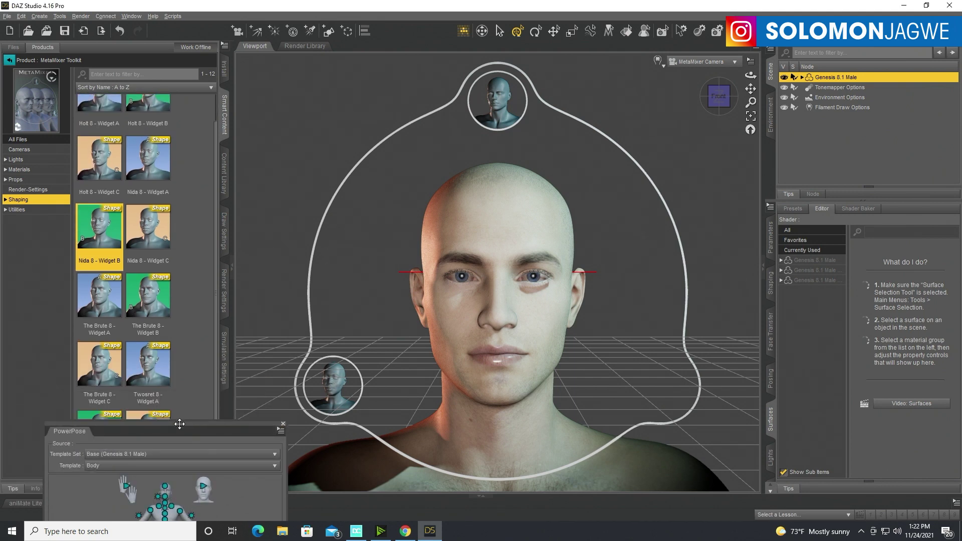
left_click_drag(180, 424, 556, 185)
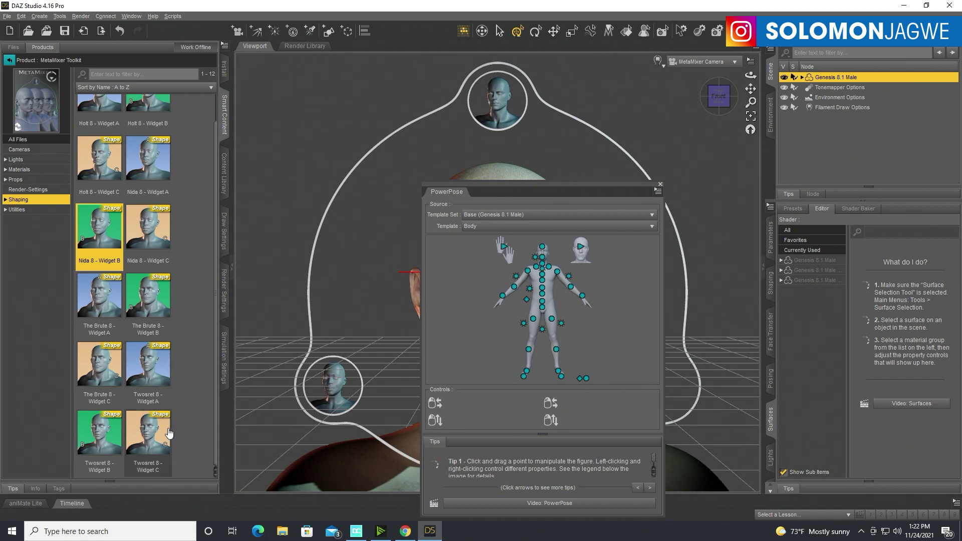
double_click(103, 373)
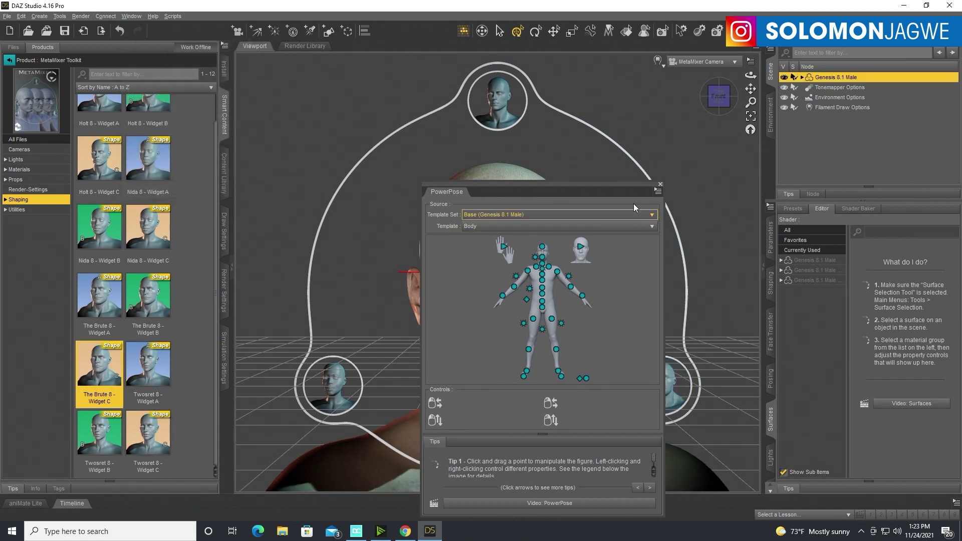
left_click_drag(599, 185, 199, 262)
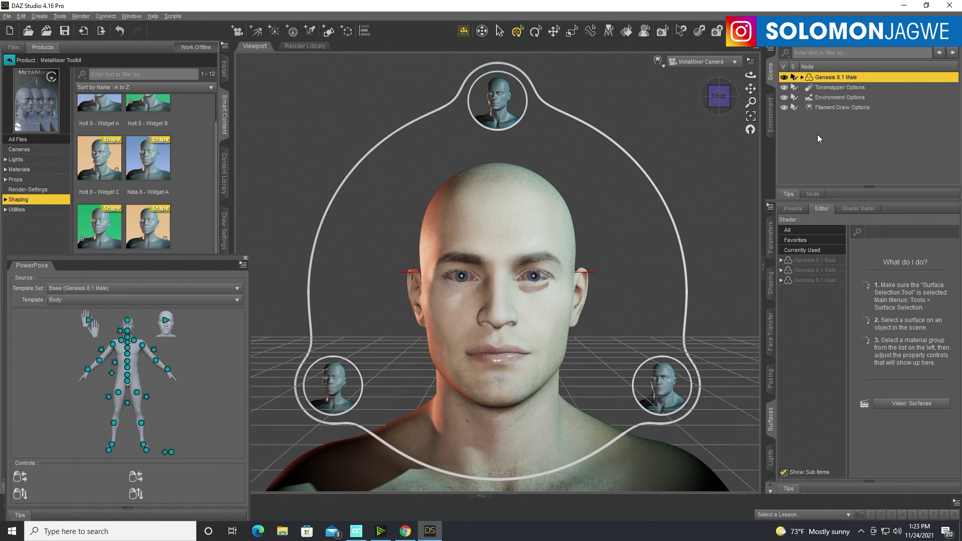
- Select MetaMixer Widget Root under MetaMixer Camera and dock PowerPose on the right of the viewport
left_click(802, 78)
left_click(808, 88)
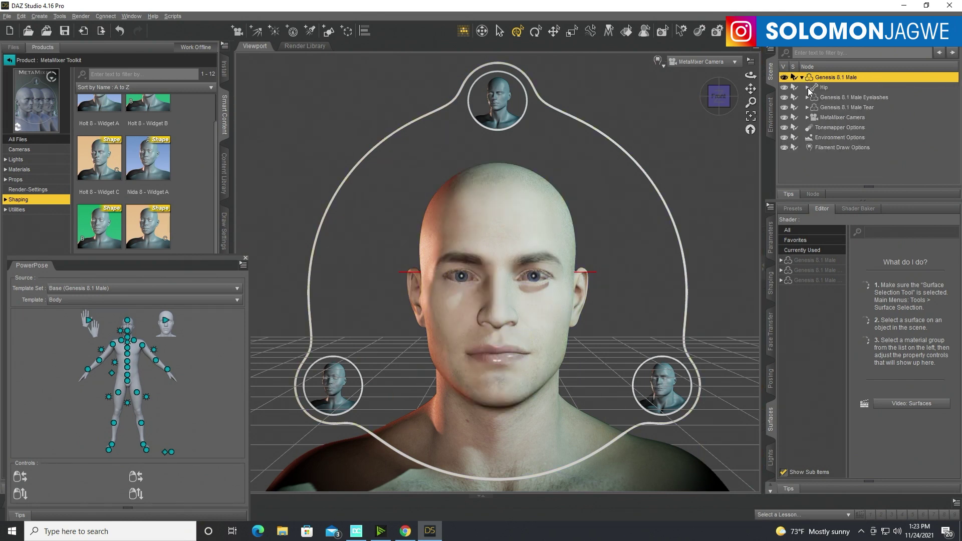
left_click(839, 118)
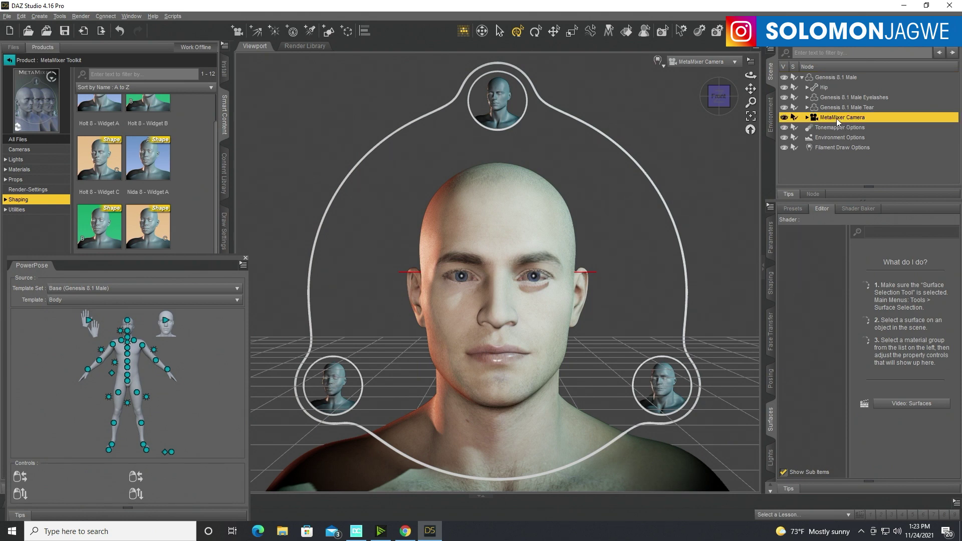
left_click(806, 118)
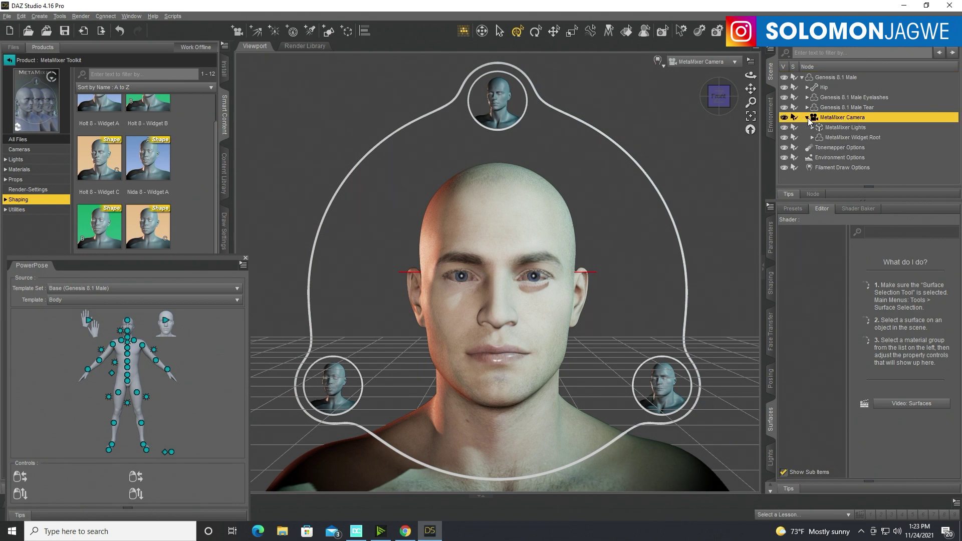
left_click(854, 139)
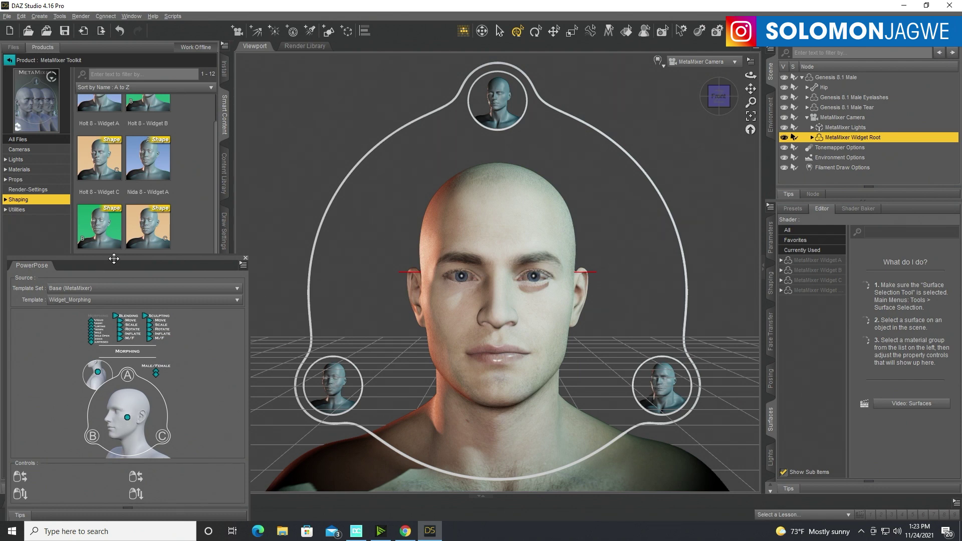
left_click_drag(113, 258, 817, 209)
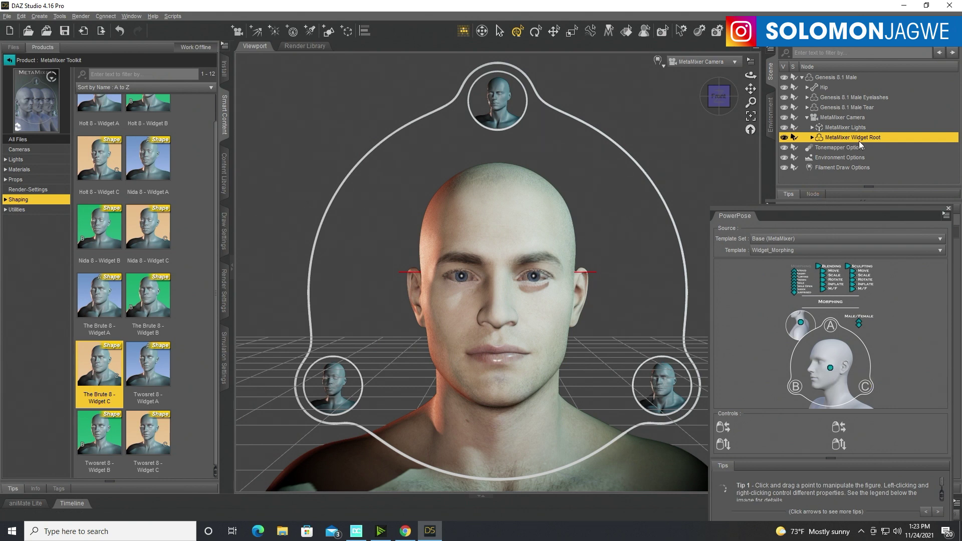
- Drag the Widget_Morphing head point toward head C and collapse the left content pane
left_click(830, 370)
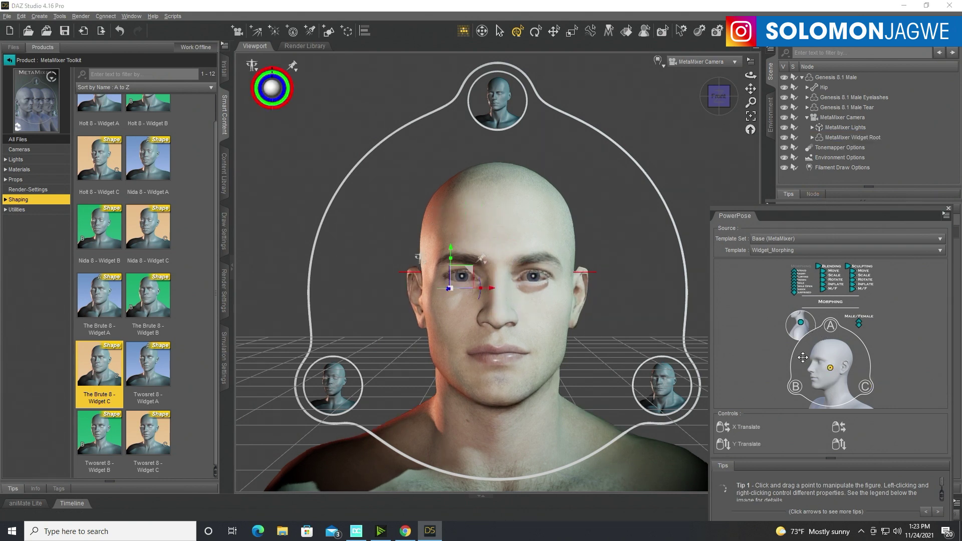
left_click_drag(801, 359, 842, 374)
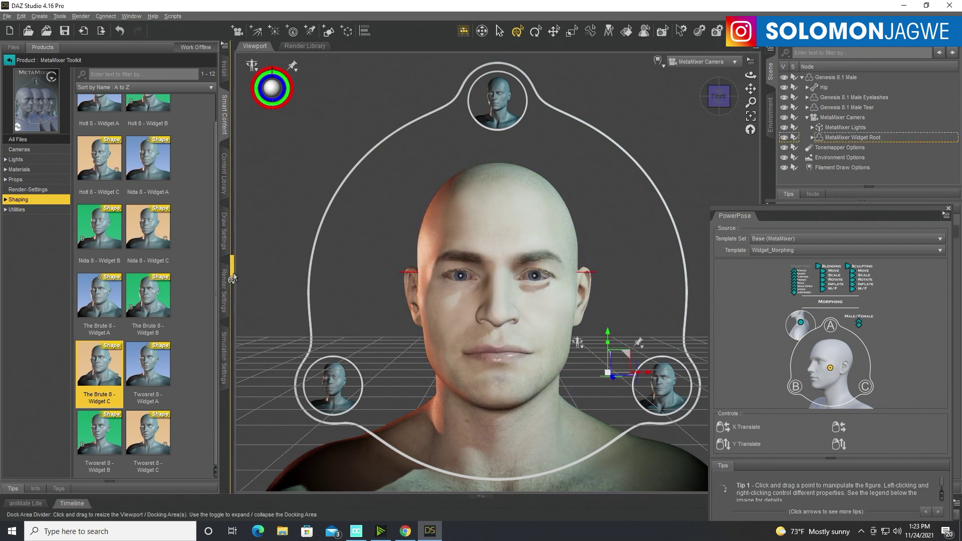
left_click(232, 276)
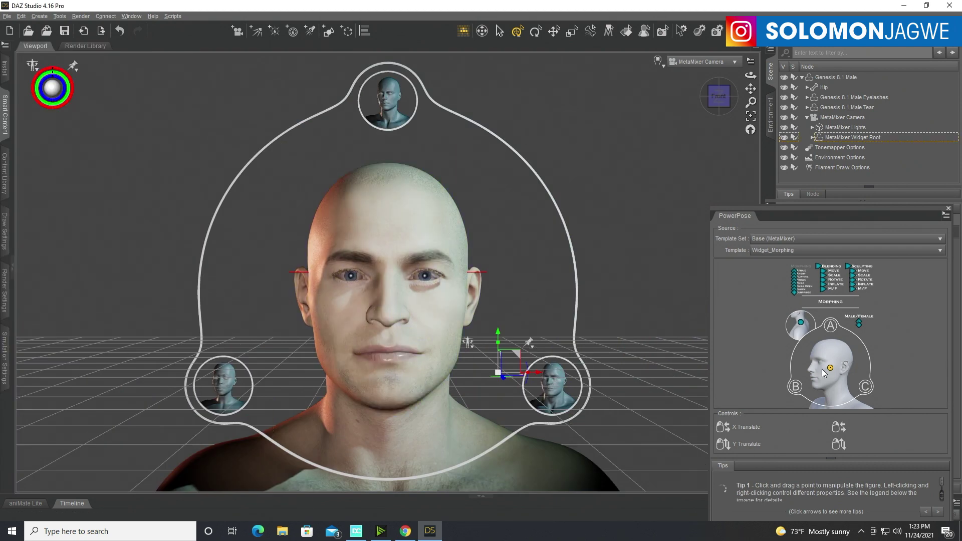
left_click_drag(830, 369, 810, 314)
- Switch PowerPose to Widget_Blending_Move and shift the ears sideways and the throat region
left_click(773, 251)
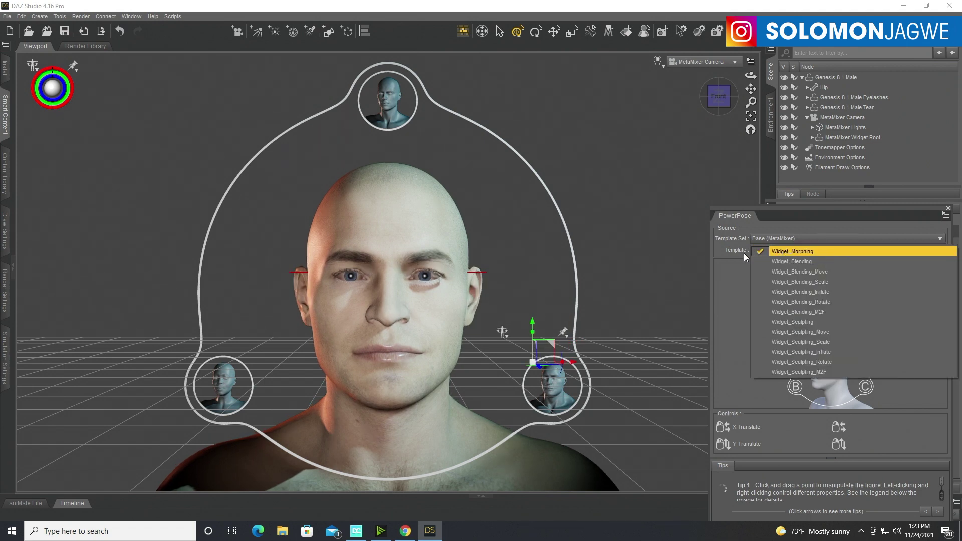
left_click(782, 262)
left_click(783, 251)
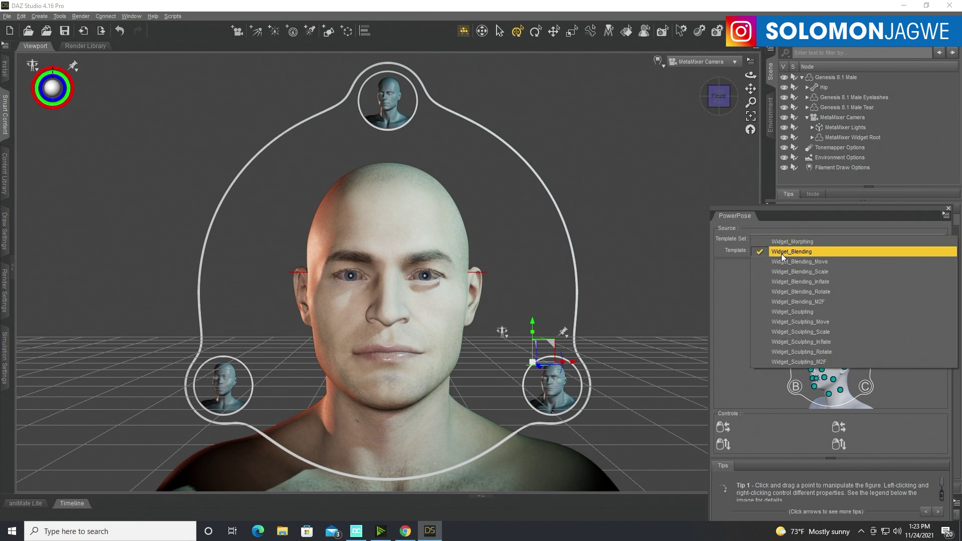
left_click(805, 263)
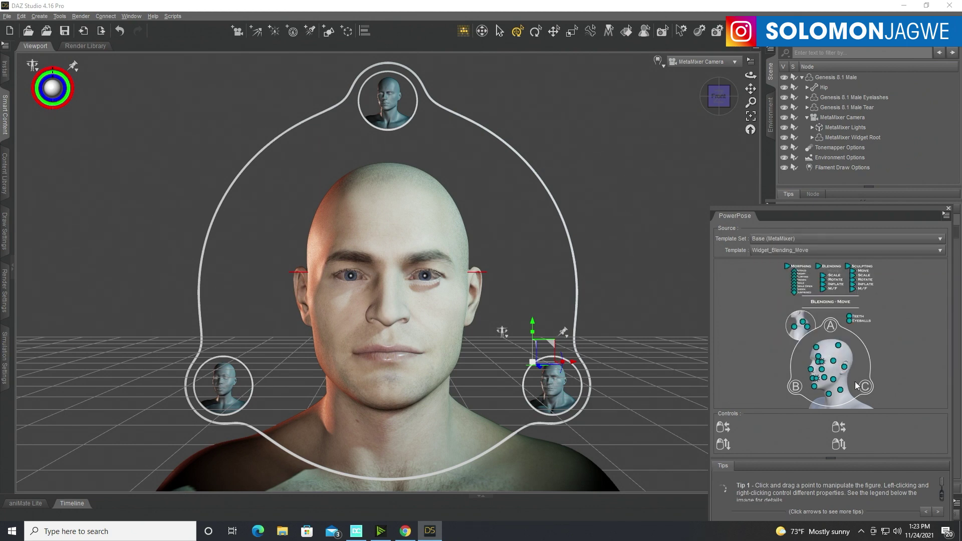
mouse_move(845, 374)
left_mouse_down()
mouse_move(886, 388)
mouse_move(886, 360)
mouse_move(846, 355)
mouse_move(852, 341)
mouse_move(880, 311)
mouse_move(934, 293)
left_mouse_up()
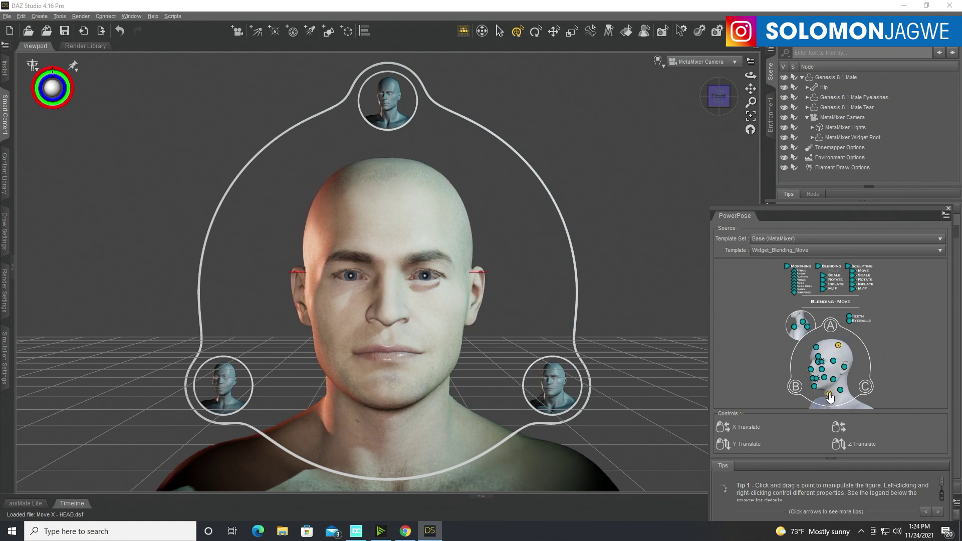
mouse_move(830, 398)
left_mouse_down()
mouse_move(818, 422)
mouse_move(869, 429)
mouse_move(870, 414)
left_mouse_up()
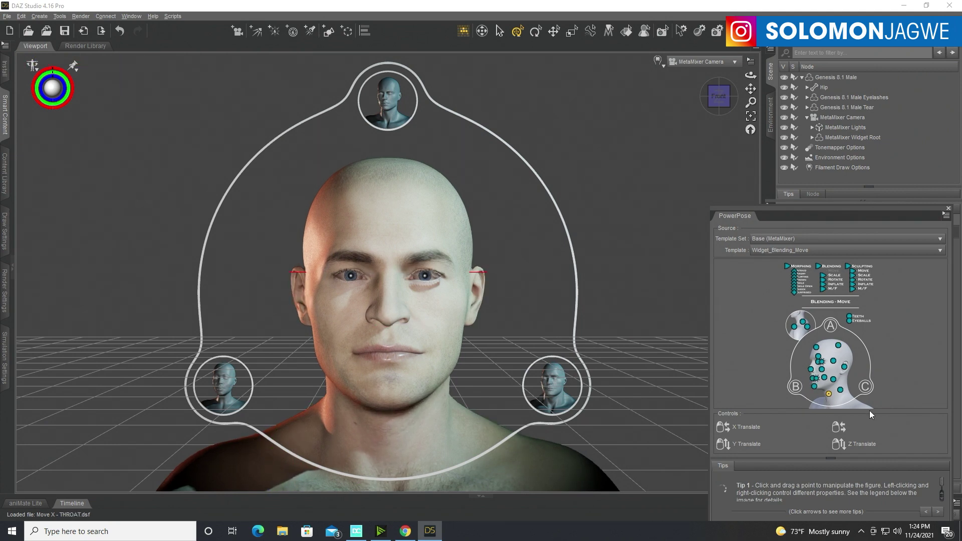
- Switch to the Widget_Sculpting template and reshape the sides of the head
left_click(787, 251)
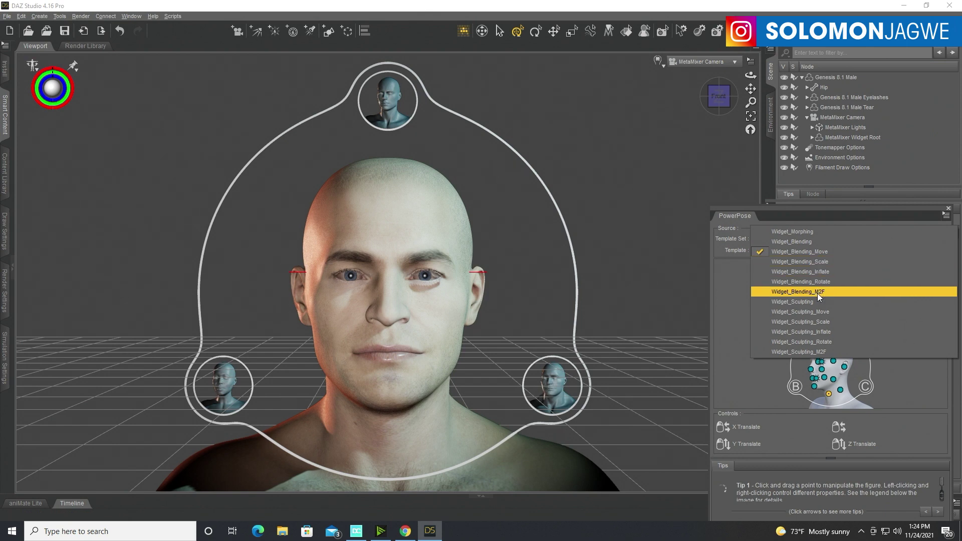
left_click(803, 303)
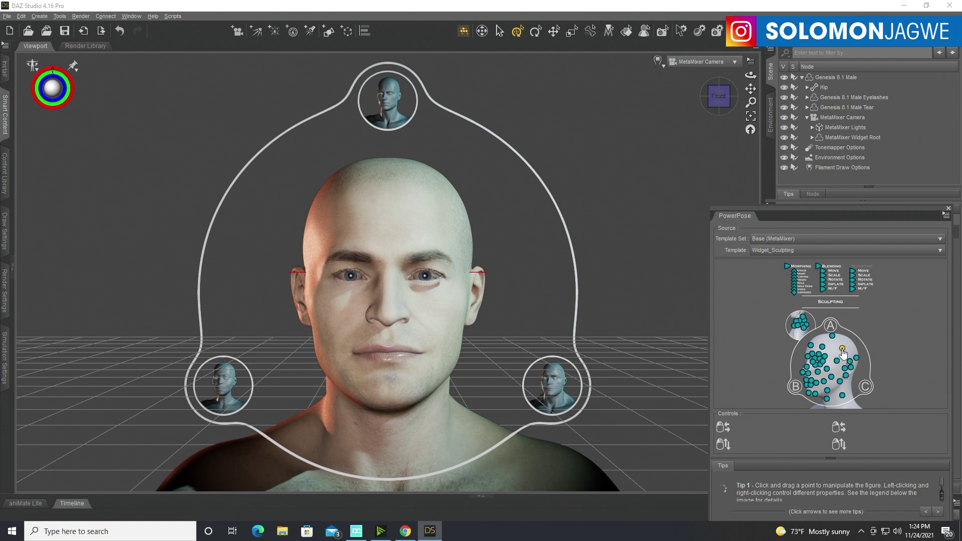
left_click(842, 349)
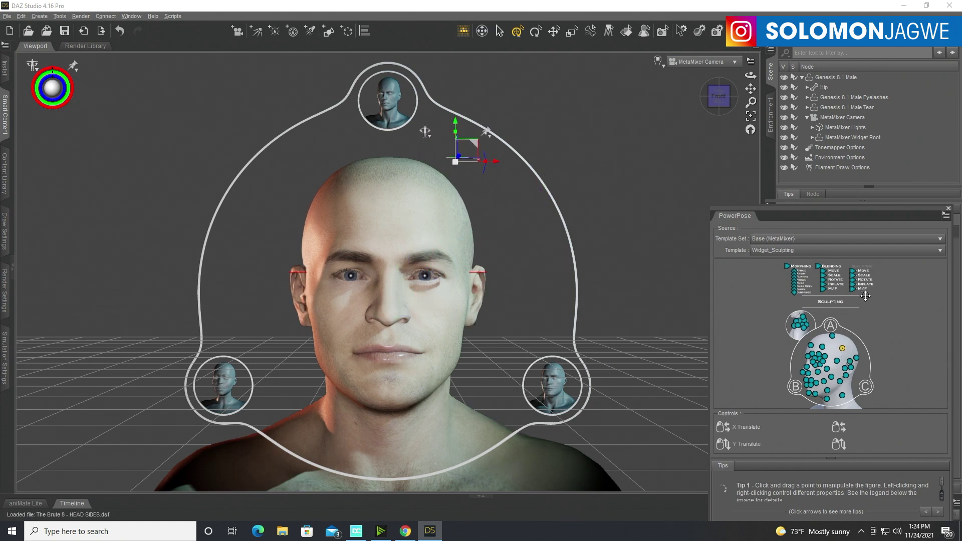
left_click_drag(865, 296, 842, 337)
left_click(832, 335)
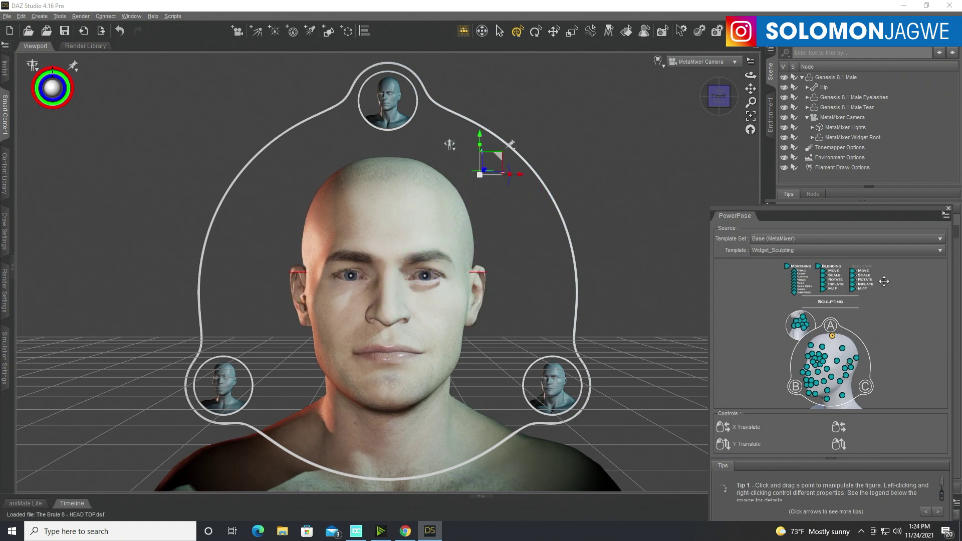
left_click(841, 397)
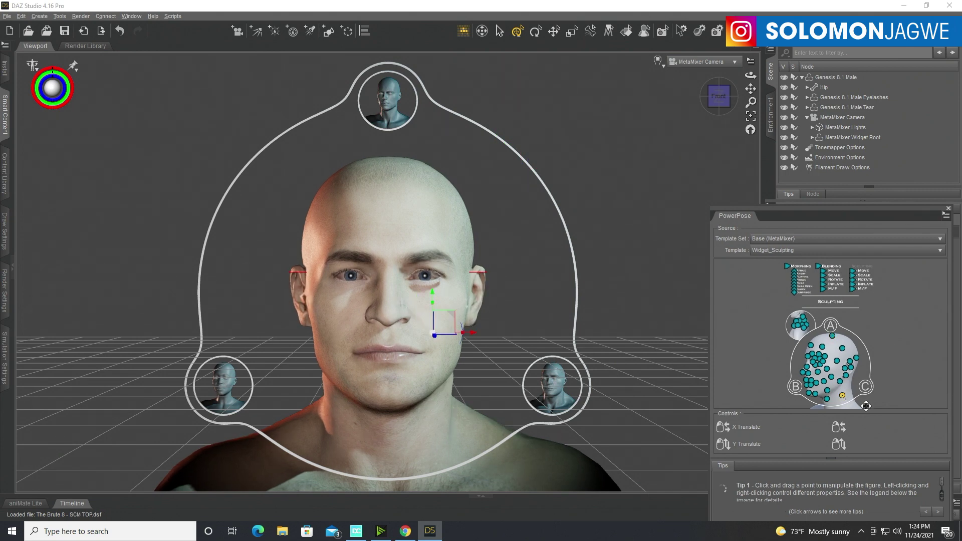
left_click(814, 395)
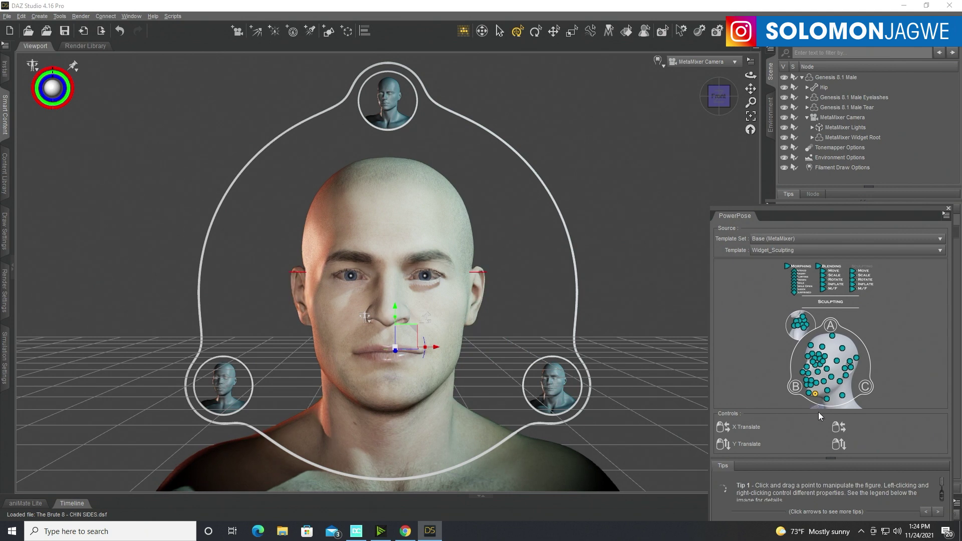
- Sculpt the top and back of the head from three-quarter, side and back views
left_click(729, 104)
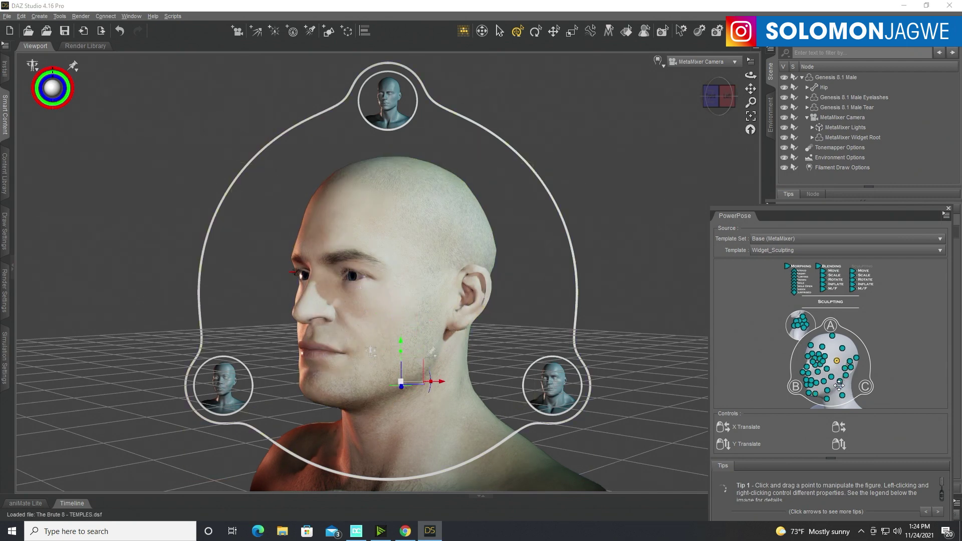
left_click(836, 361)
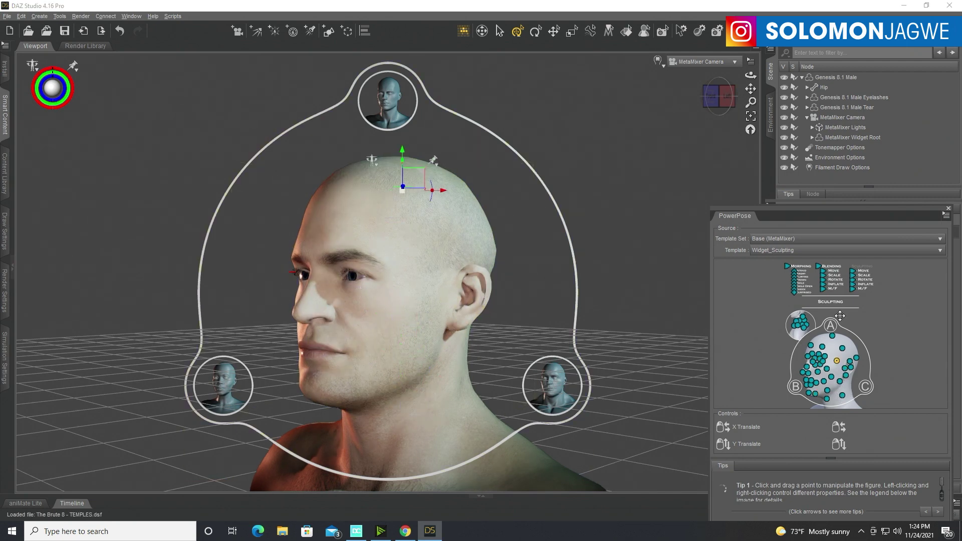
left_click(731, 102)
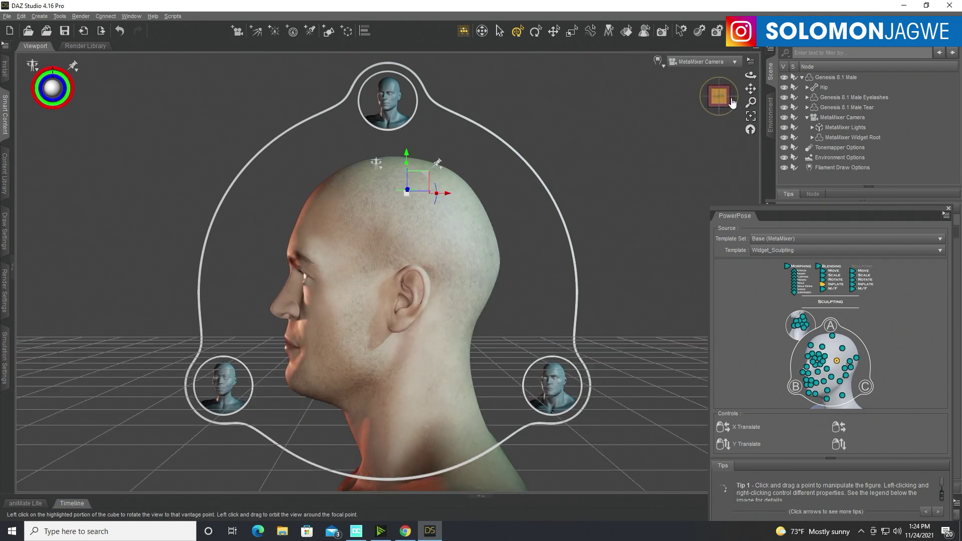
left_click(729, 100)
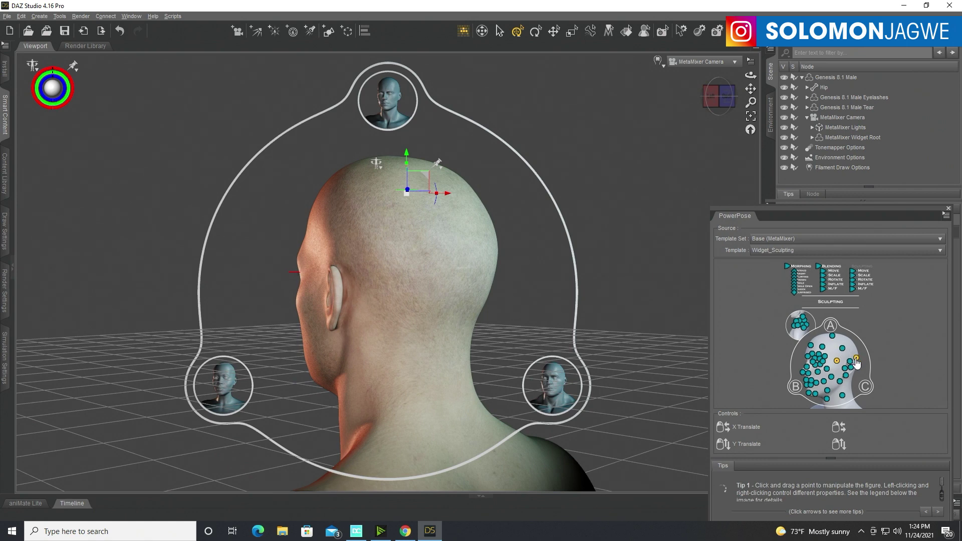
left_click(856, 363)
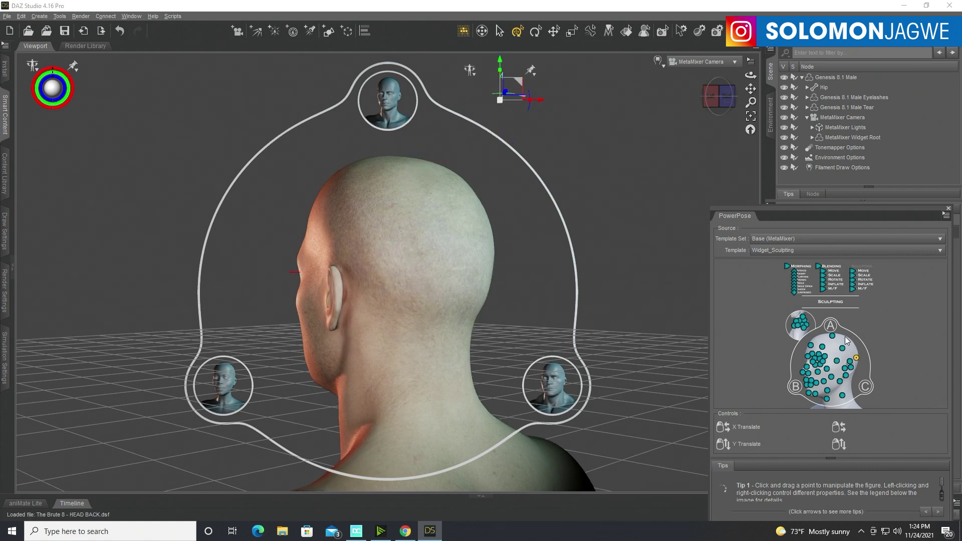
left_click(843, 349)
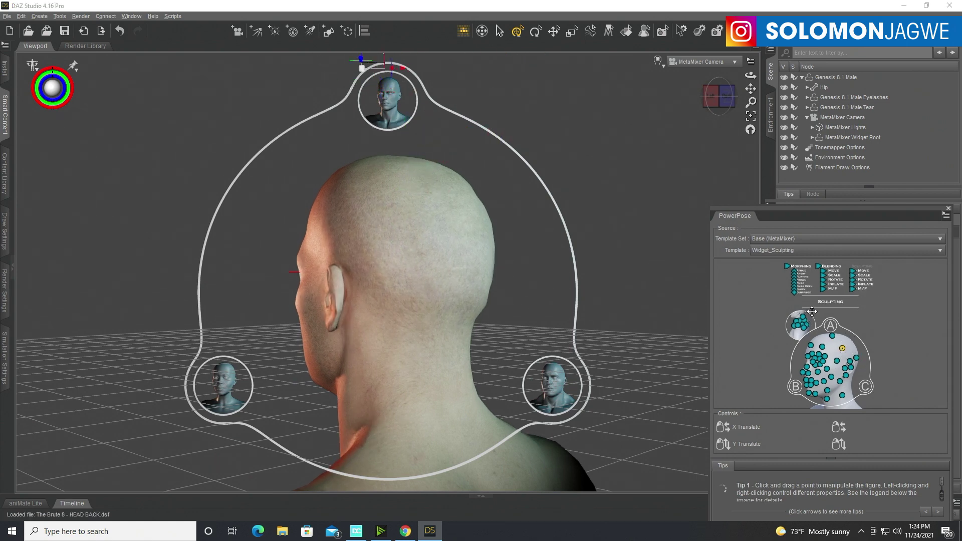
left_click(729, 100)
left_click(729, 100)
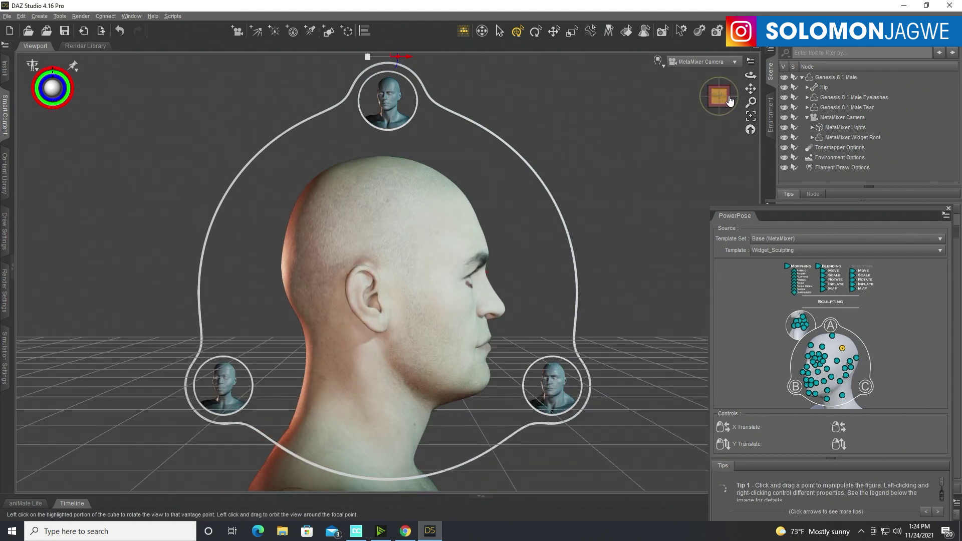
- Sculpt the throat and jaw toward The Brute 8 with the lower sculpt controls
left_click(816, 395)
left_click(826, 400)
left_click_drag(827, 401, 867, 399)
left_click(842, 395)
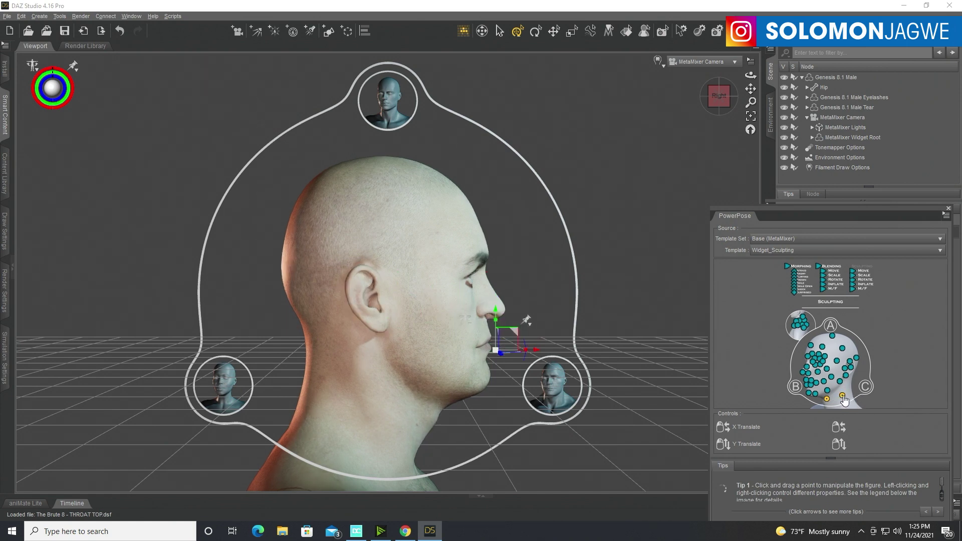
- Switch to Widget_Sculpting_M2F and reshape the back of the head and ear
left_click(781, 250)
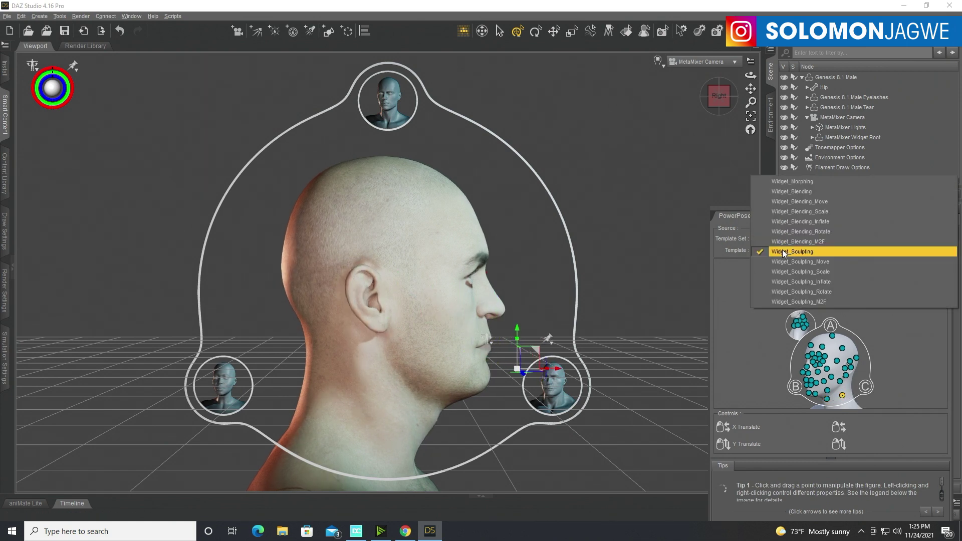
left_click(816, 300)
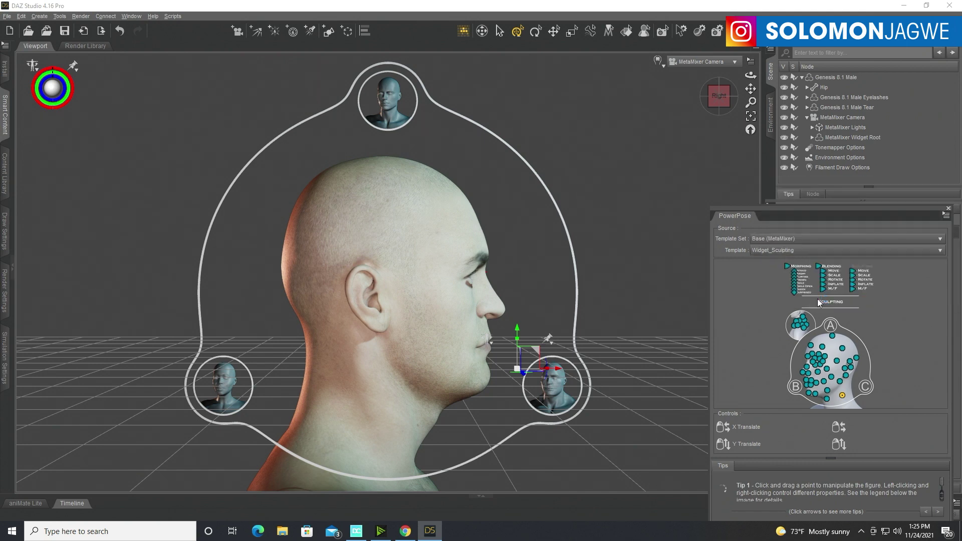
left_click(843, 350)
left_click_drag(842, 330, 869, 419)
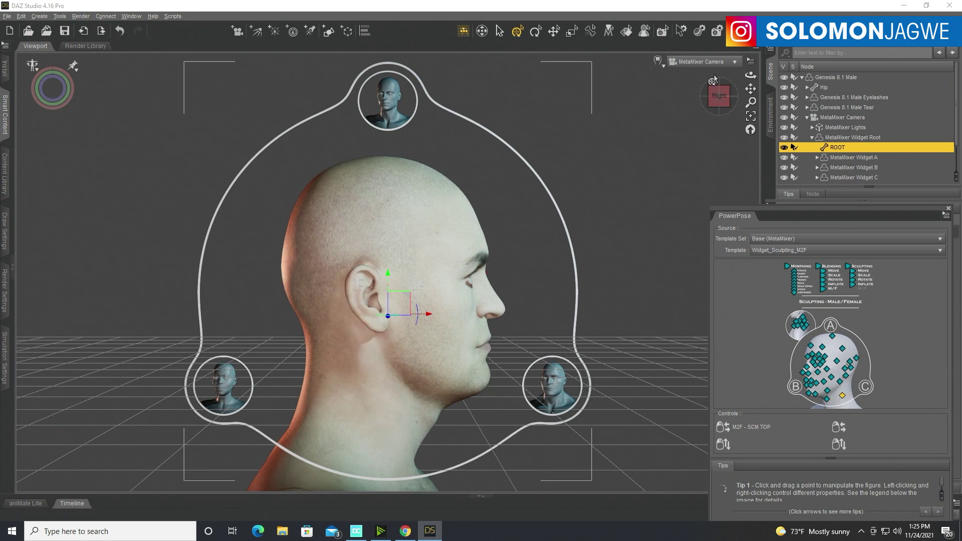
- Inspect the head from several view-cube angles, then set PowerPose to Widget_Sculpting
left_click(729, 100)
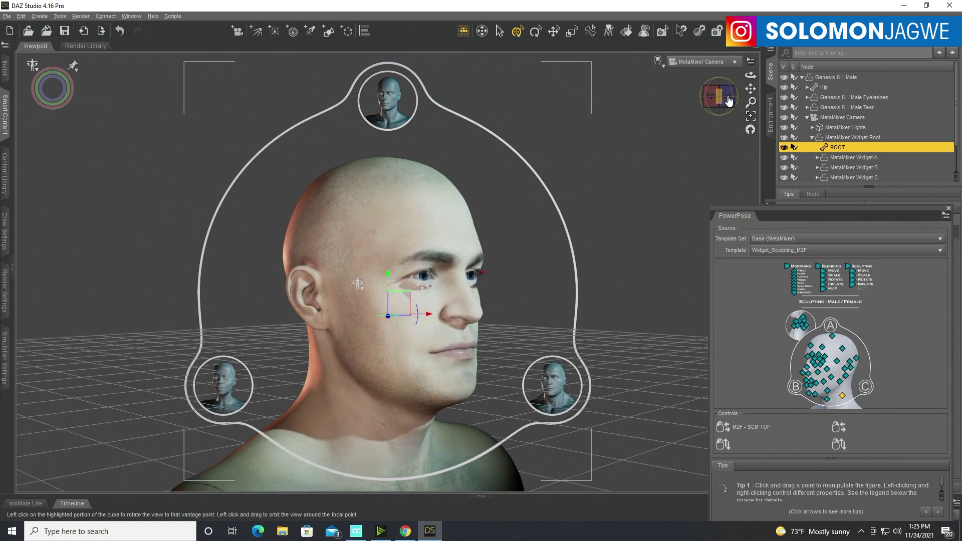
left_click(731, 100)
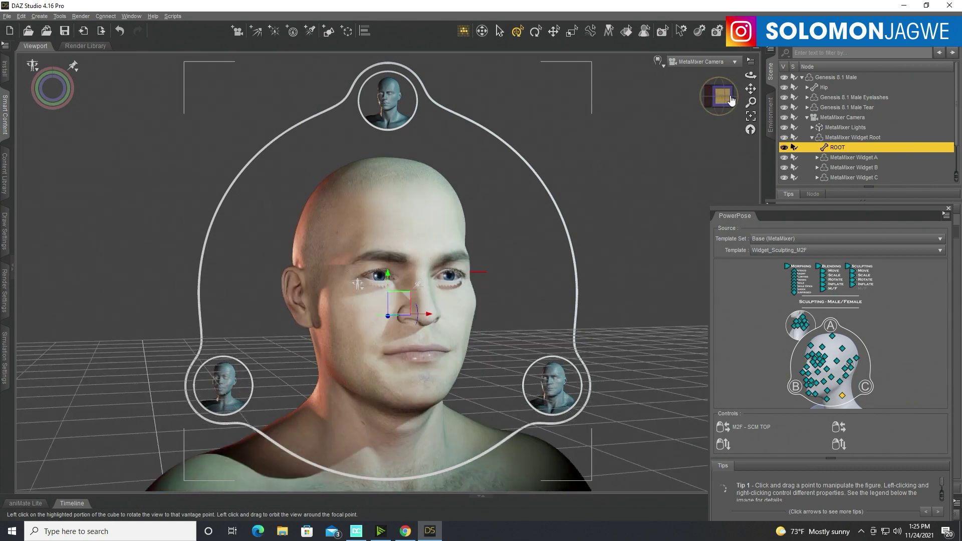
left_click(731, 100)
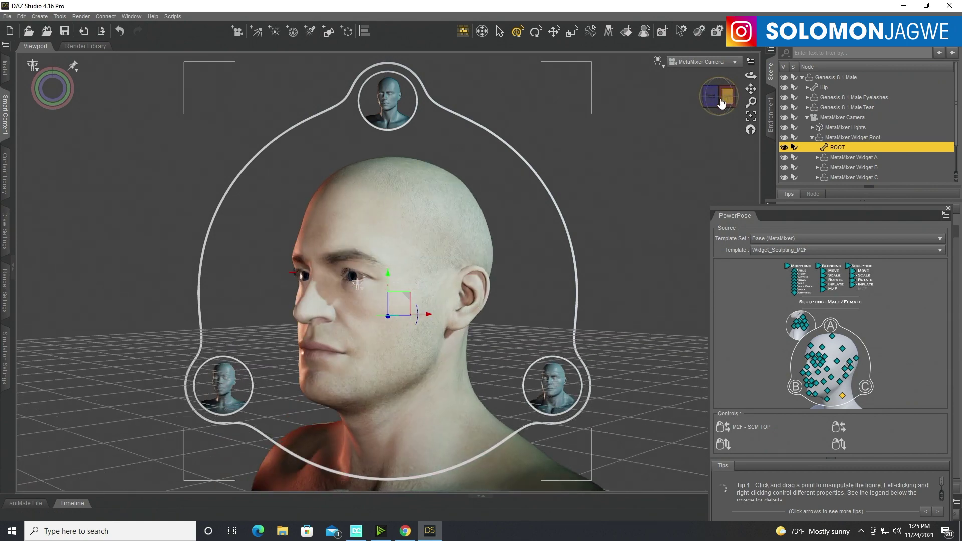
left_click(706, 103)
left_click(705, 102)
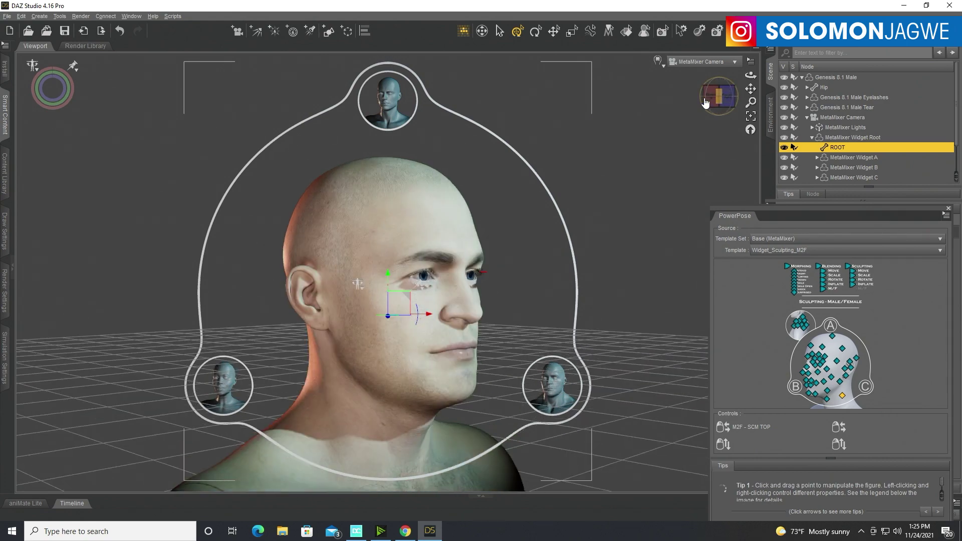
left_click(790, 251)
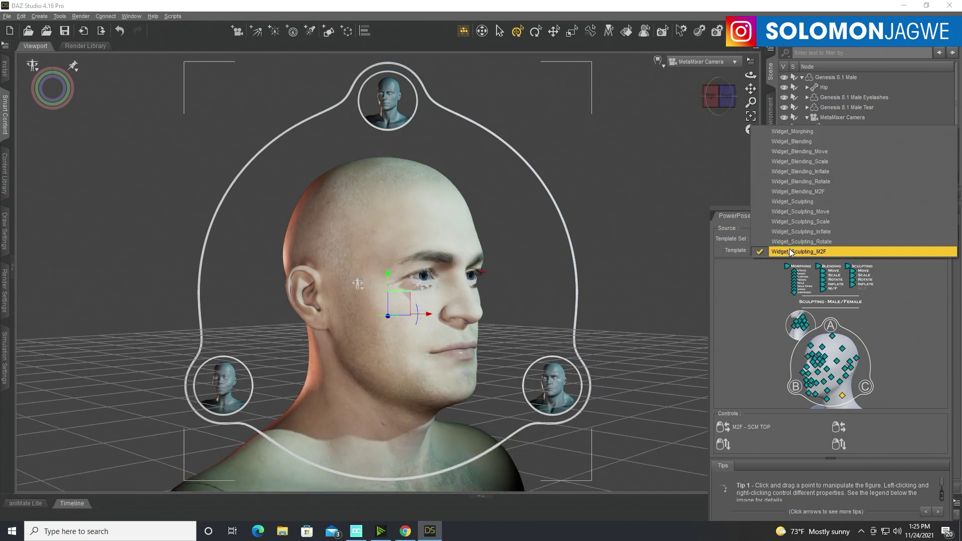
left_click(804, 202)
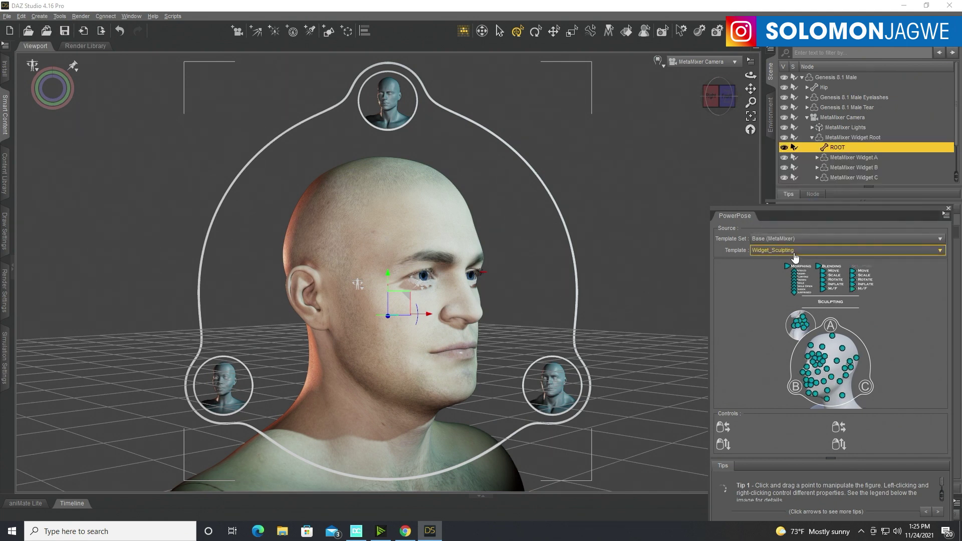
left_click(837, 366)
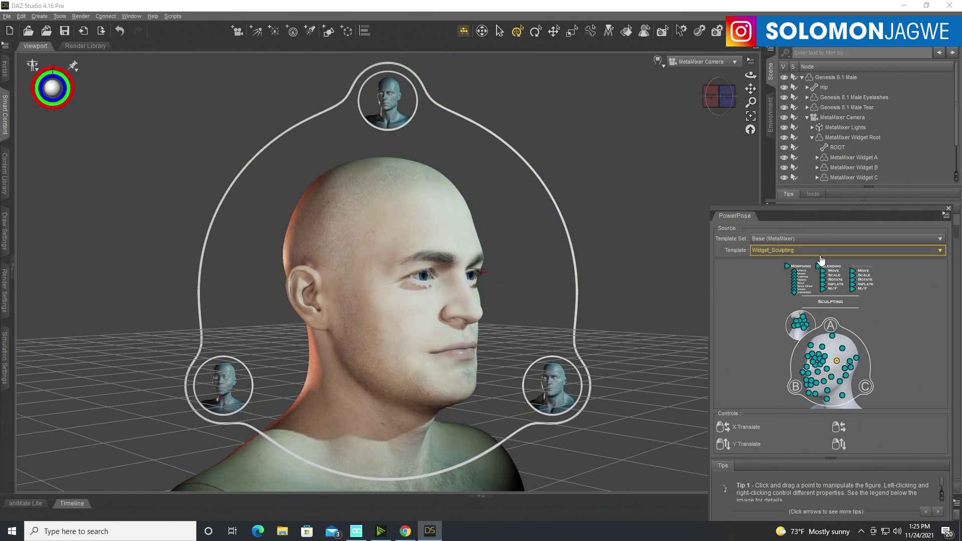
left_click(797, 251)
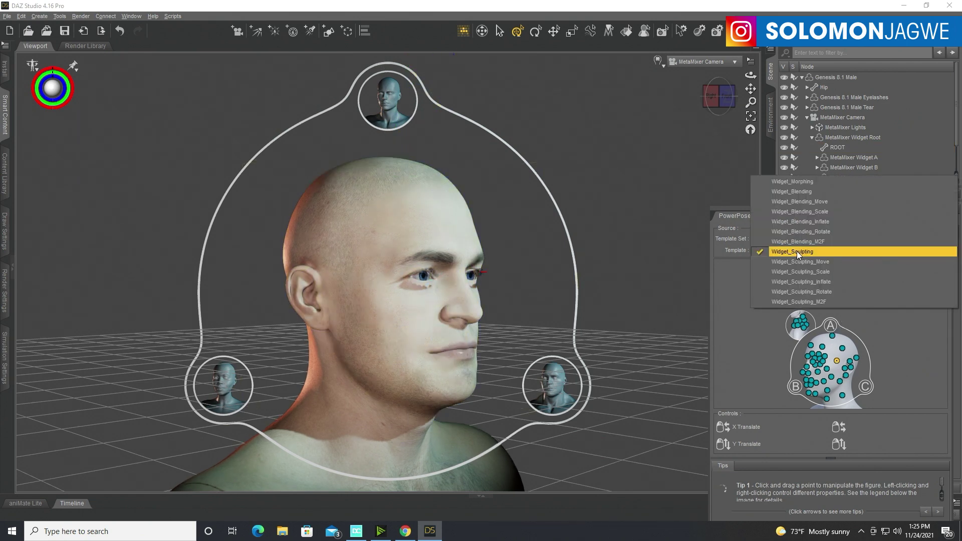
- Set Widget_Blending, reshape the ear, and load Twosret 8 - Widget C from the MetaMixer Toolkit
left_click(800, 193)
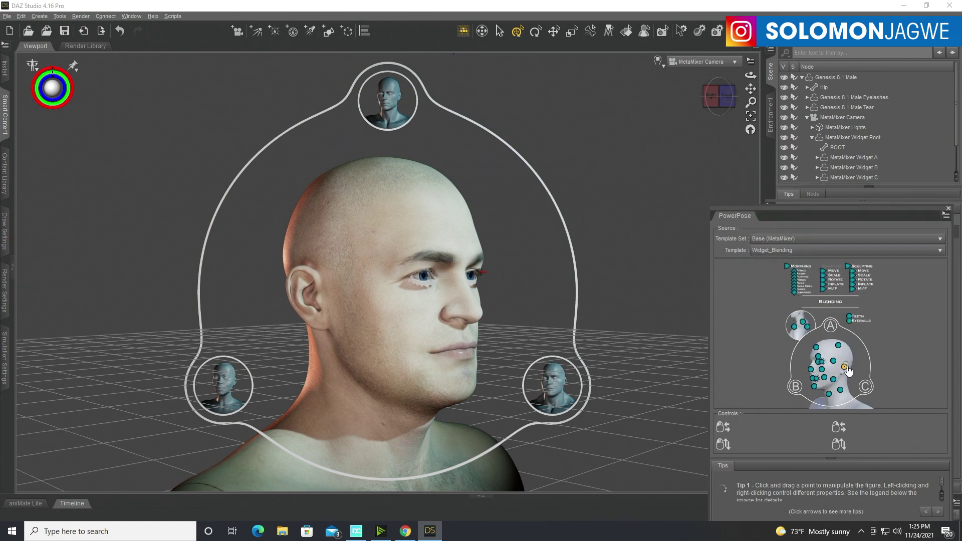
left_click_drag(847, 370, 801, 389)
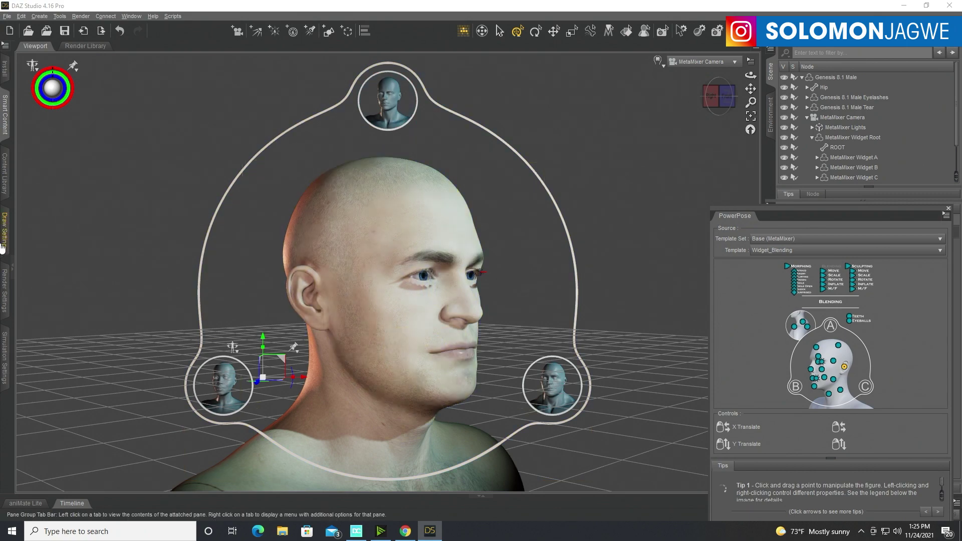
left_click(13, 267)
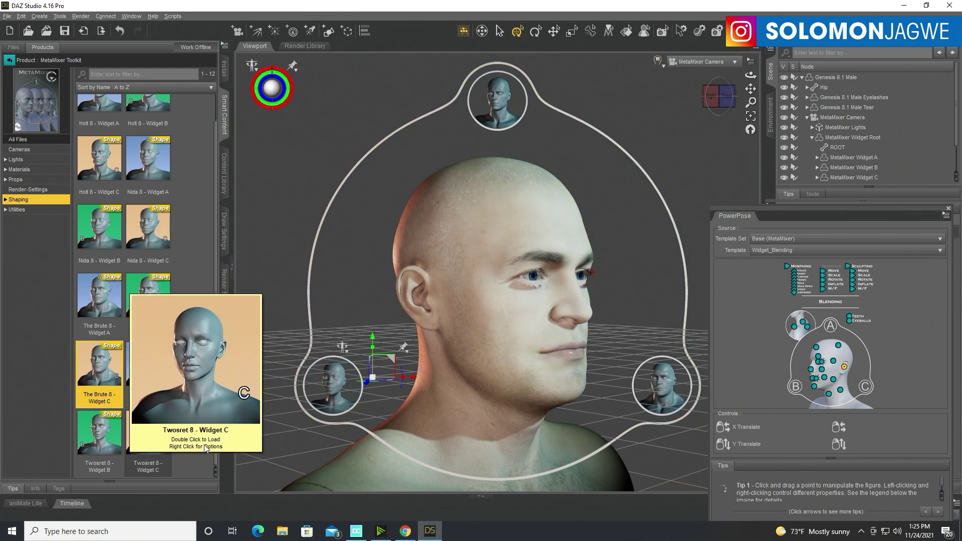
mouse_move(172, 446)
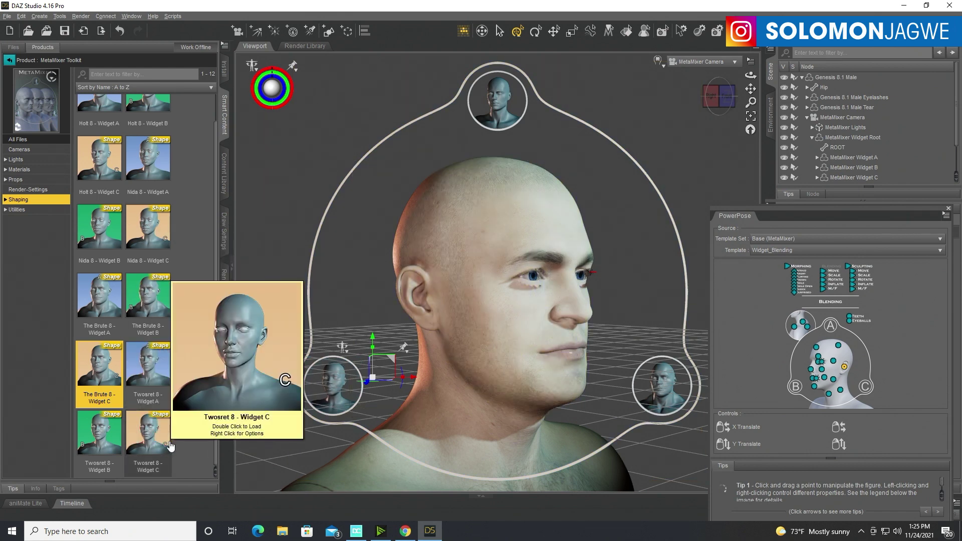
double_click(154, 443)
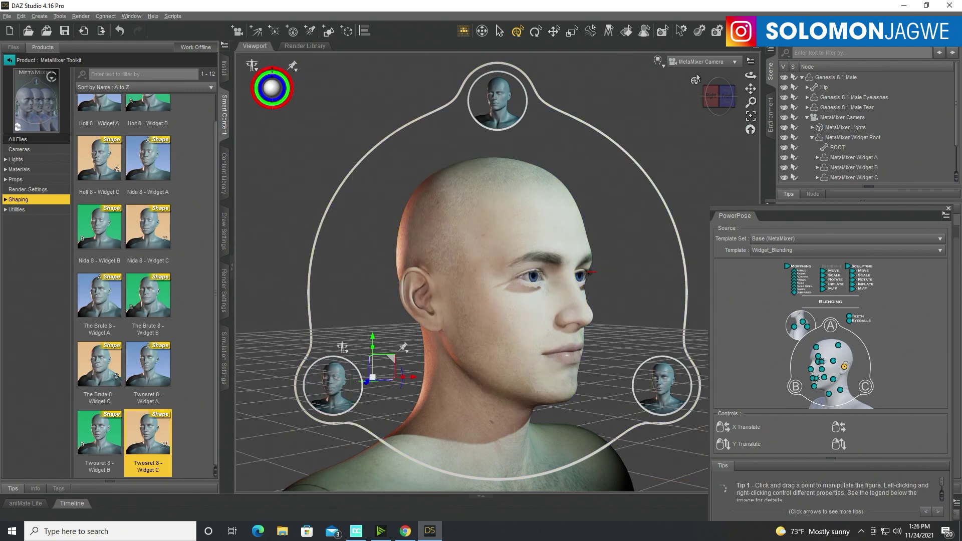
- From a front view, blend the upper cheek and forehead toward Holt 8
mouse_move(751, 75)
left_mouse_down()
mouse_move(721, 75)
mouse_move(741, 75)
left_mouse_up()
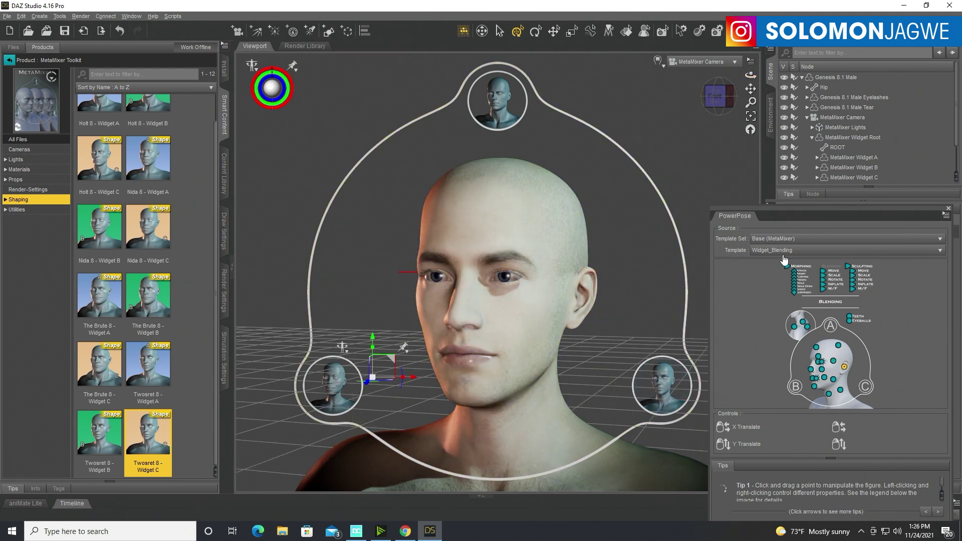
left_click(823, 375)
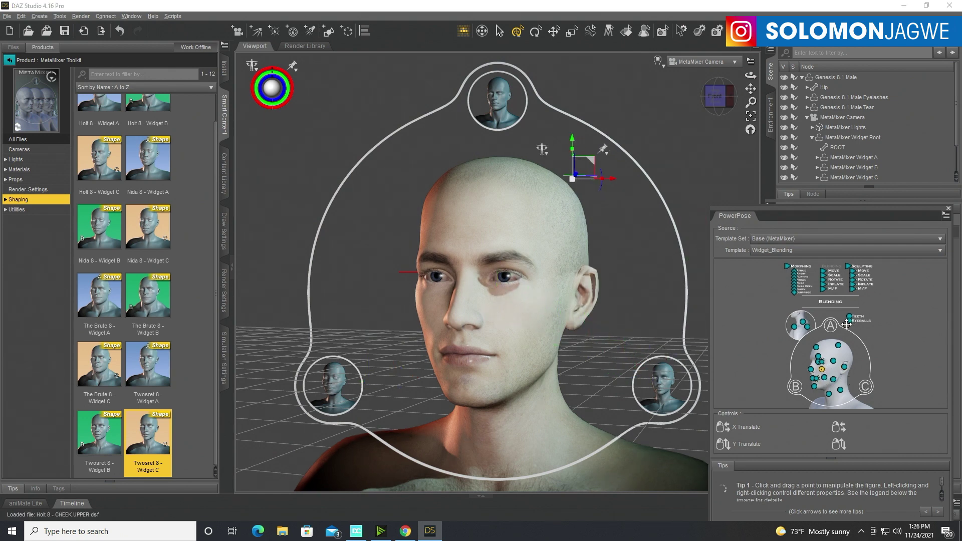
left_click(839, 346)
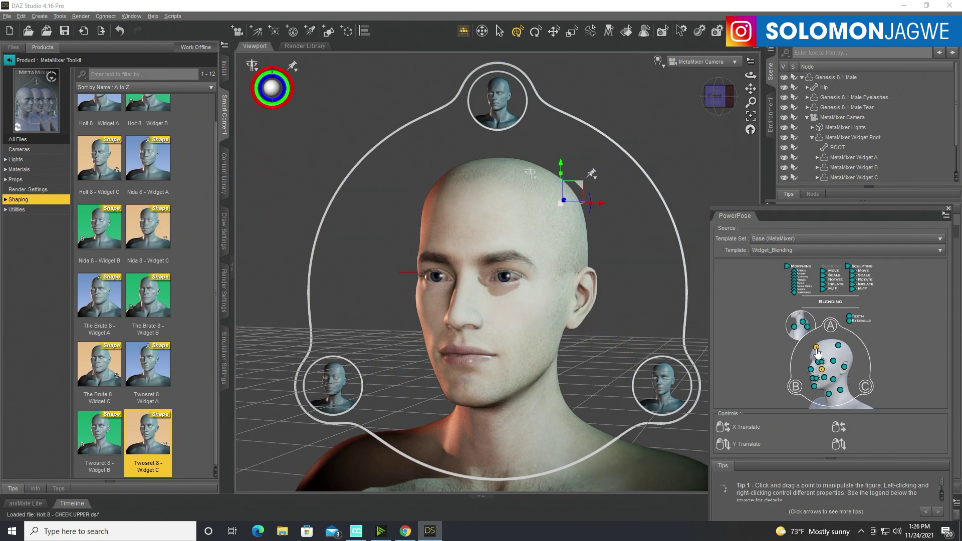
left_click(816, 347)
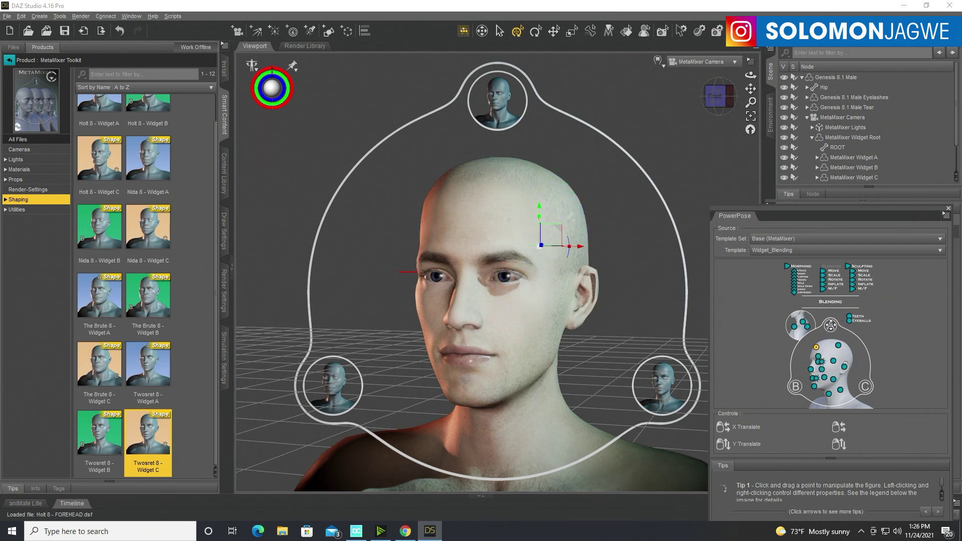
- Blend the mouth, throat and neck muscles toward Holt 8, then hide the content library
left_click(822, 370)
left_click(814, 382)
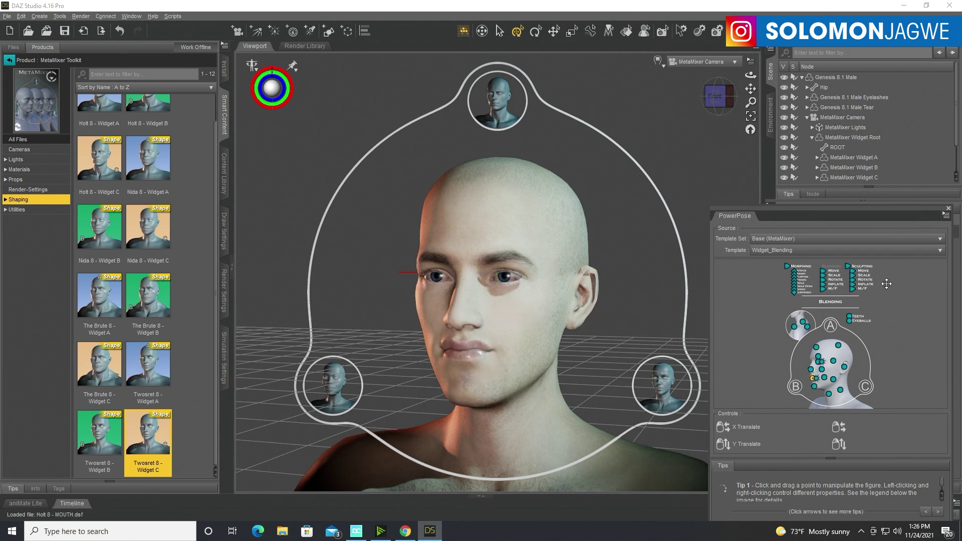
left_click(828, 395)
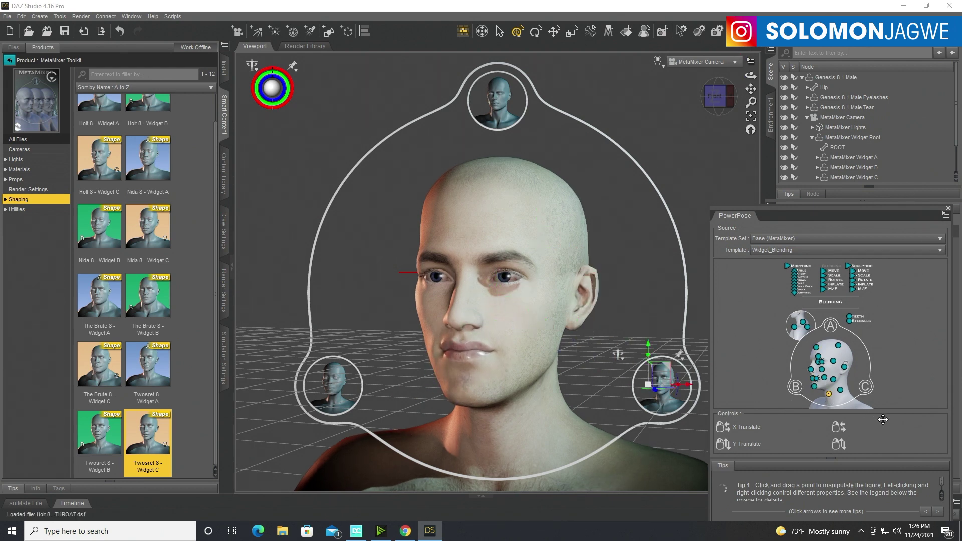
left_click(840, 389)
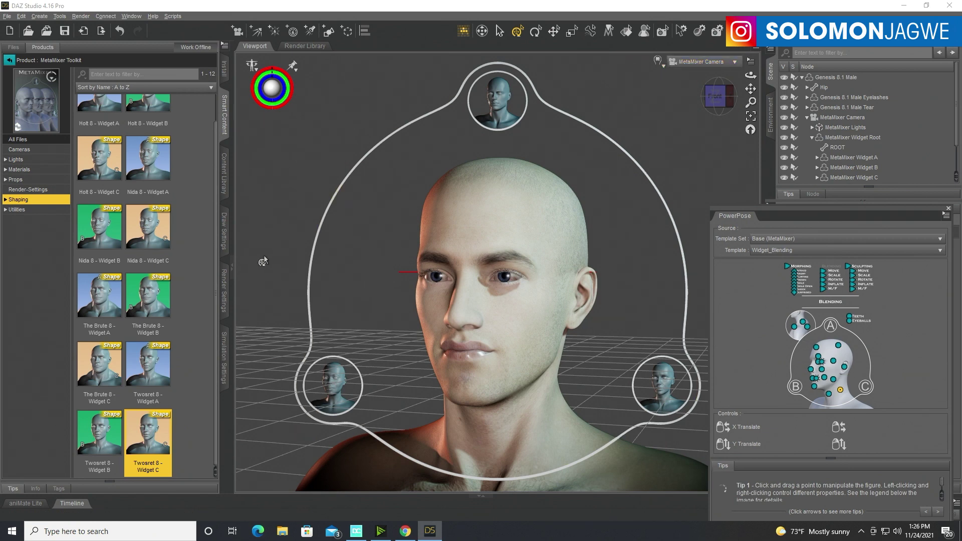
left_click(232, 269)
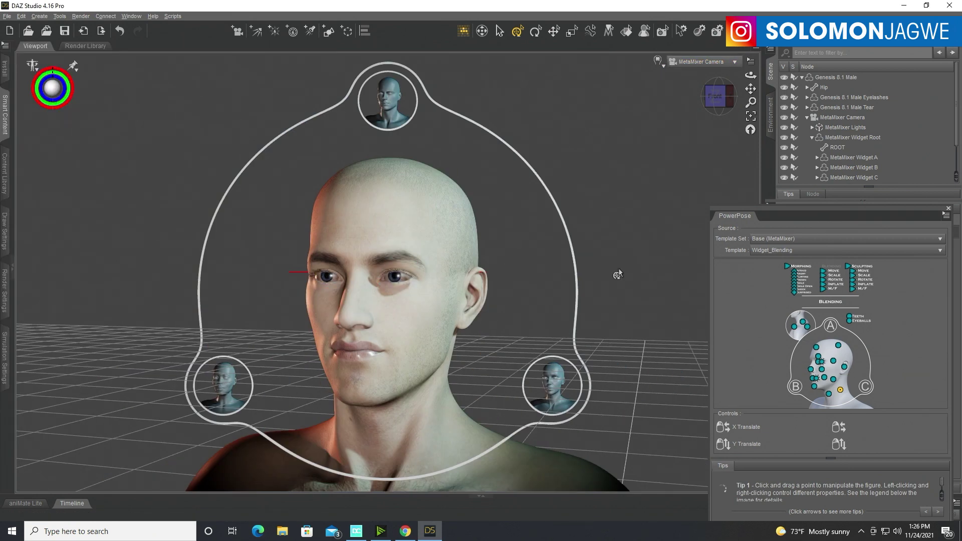
- Switch the viewport draw style to NVIDIA Iray and expand the left content pane
left_click(655, 61)
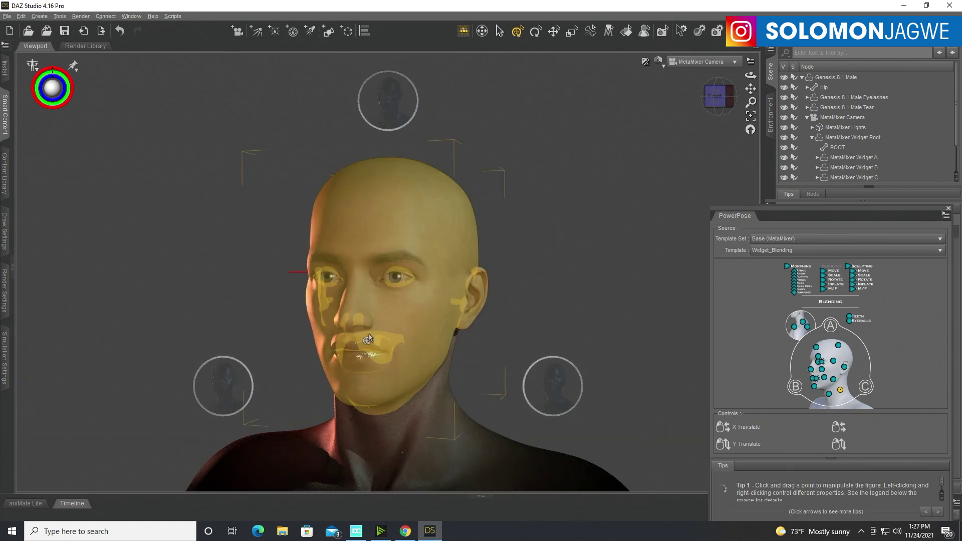
left_click(14, 271)
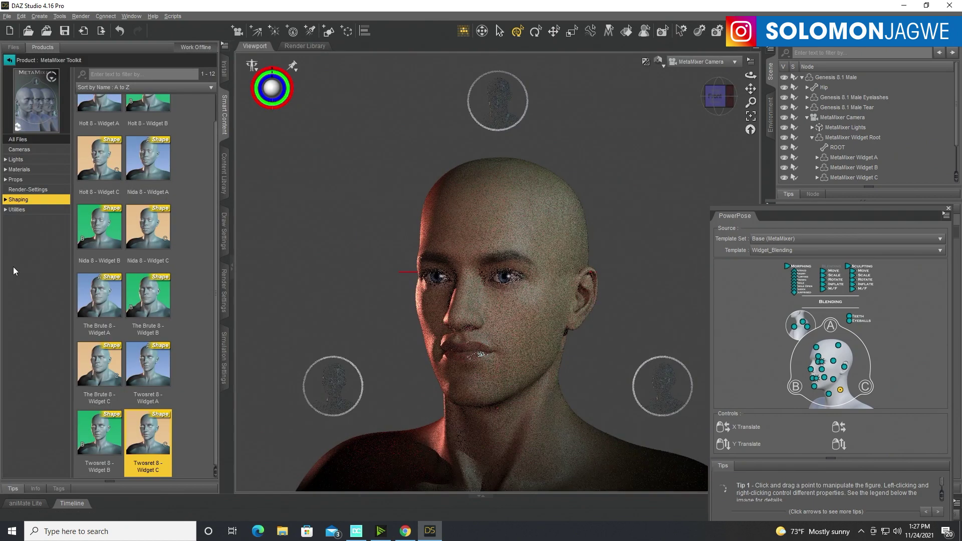
- In Render Settings Filtering, turn Post Denoiser Available and Enable On with Start Iteration 1
left_click(223, 290)
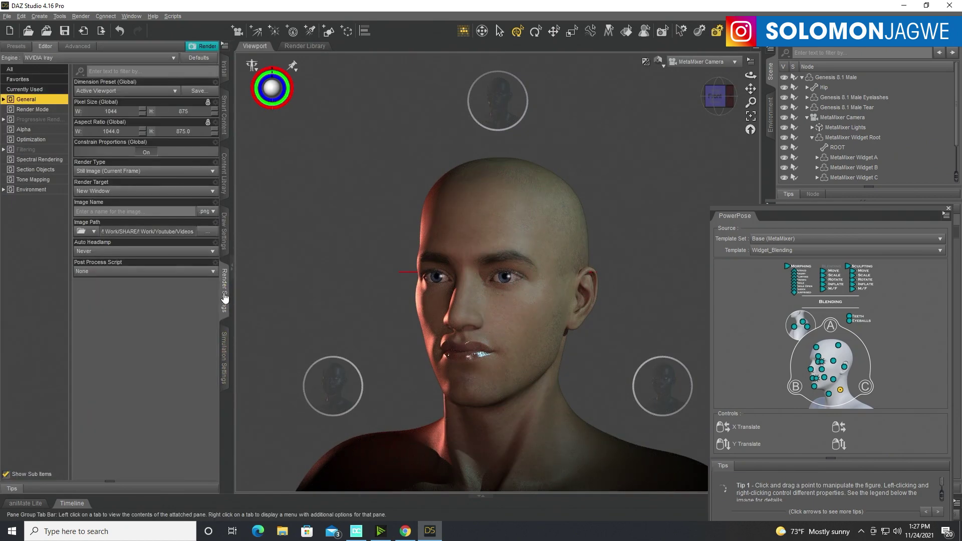
left_click(27, 150)
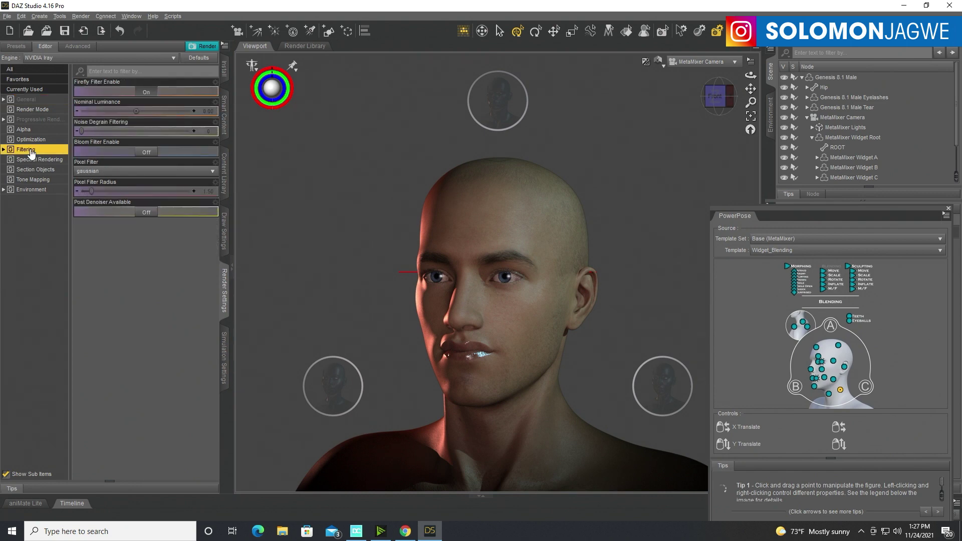
left_click(144, 212)
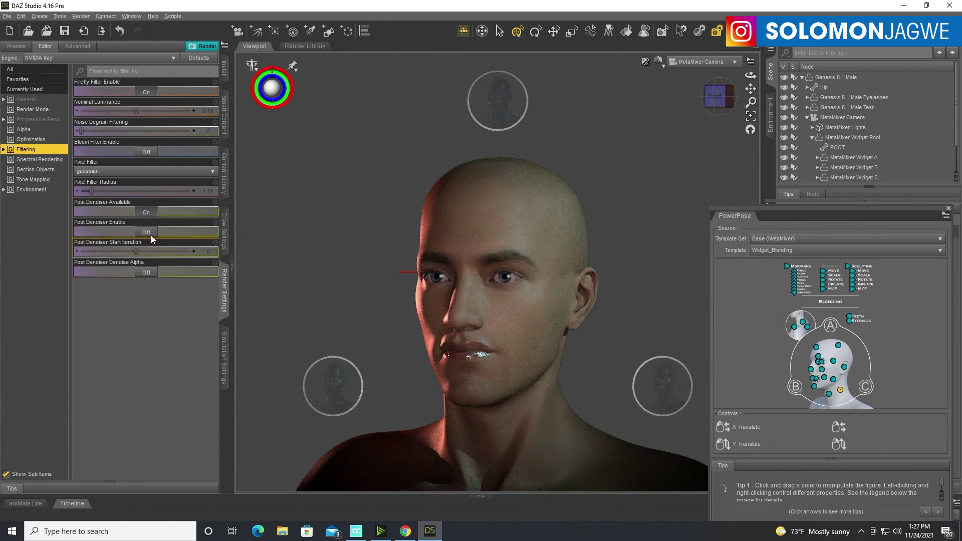
left_click(151, 233)
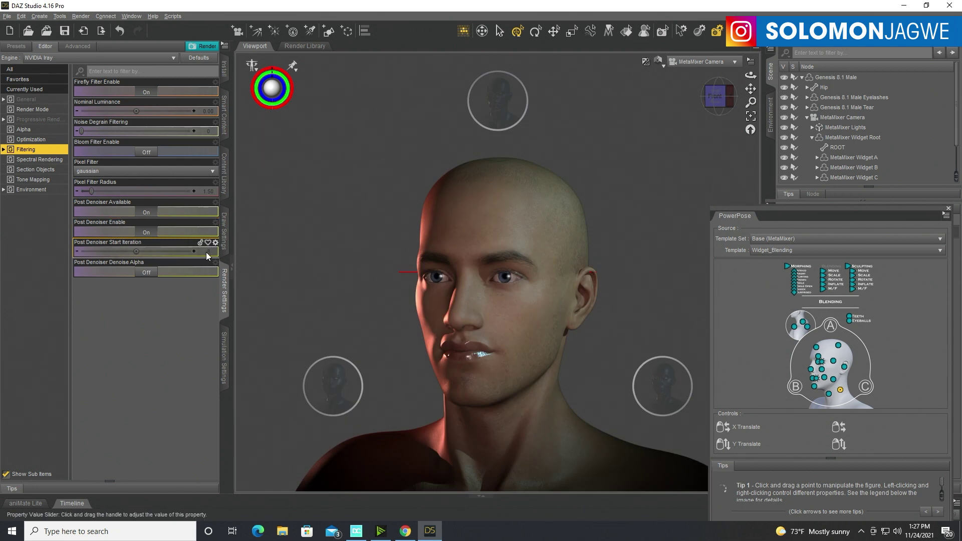
left_click(207, 252)
key("Return")
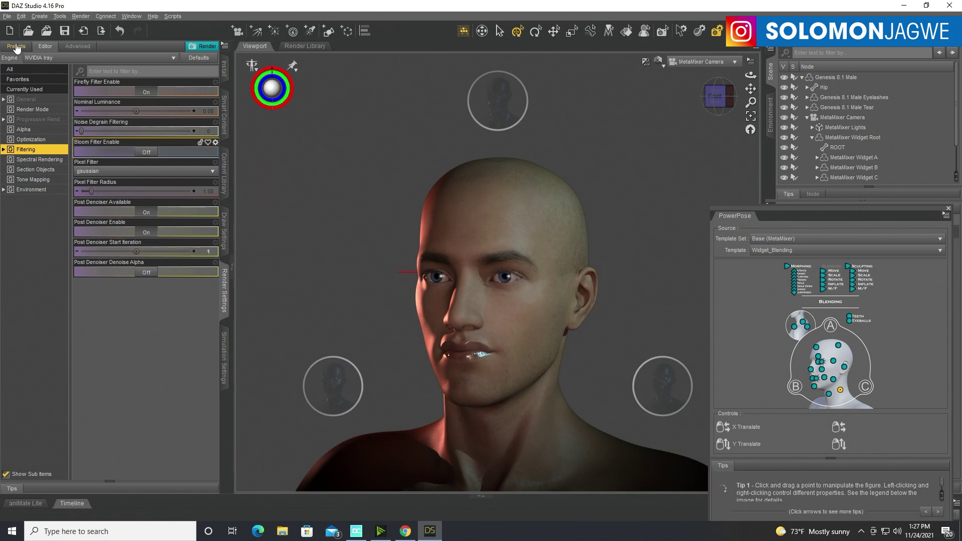
- Try the HDRIPS 10, 11 and 12 render presets, settling on HDRIPS 12 MIRROR
left_click(16, 46)
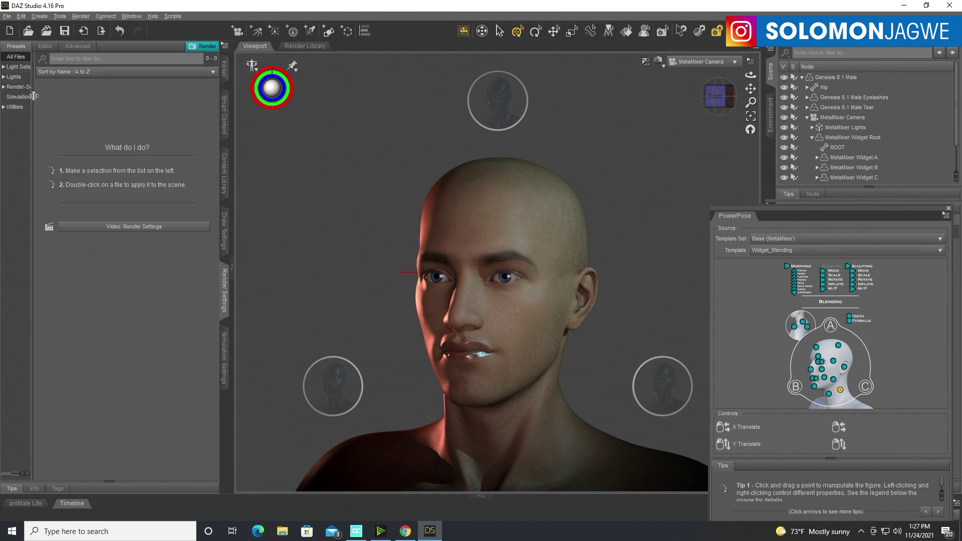
left_click_drag(33, 96, 79, 102)
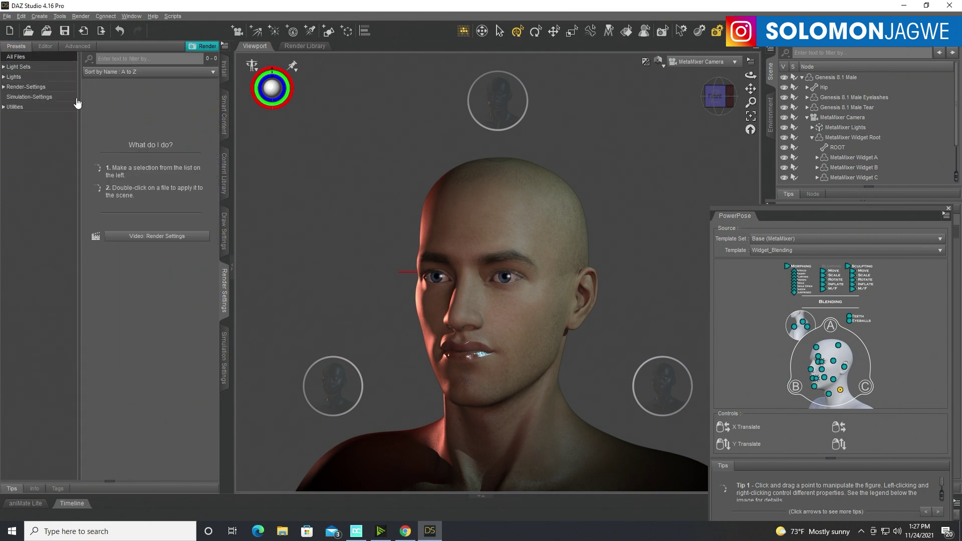
left_click(23, 89)
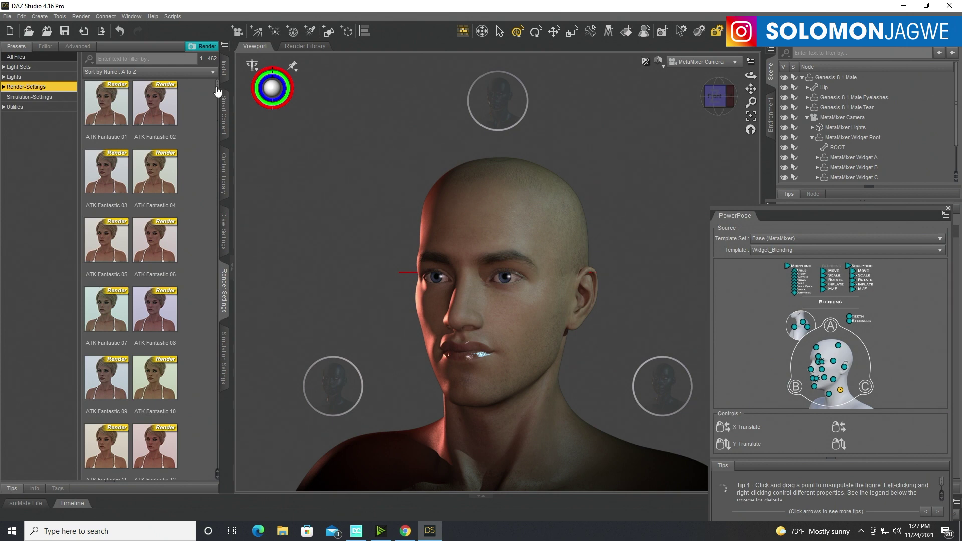
left_click_drag(218, 91, 212, 208)
left_click(156, 192)
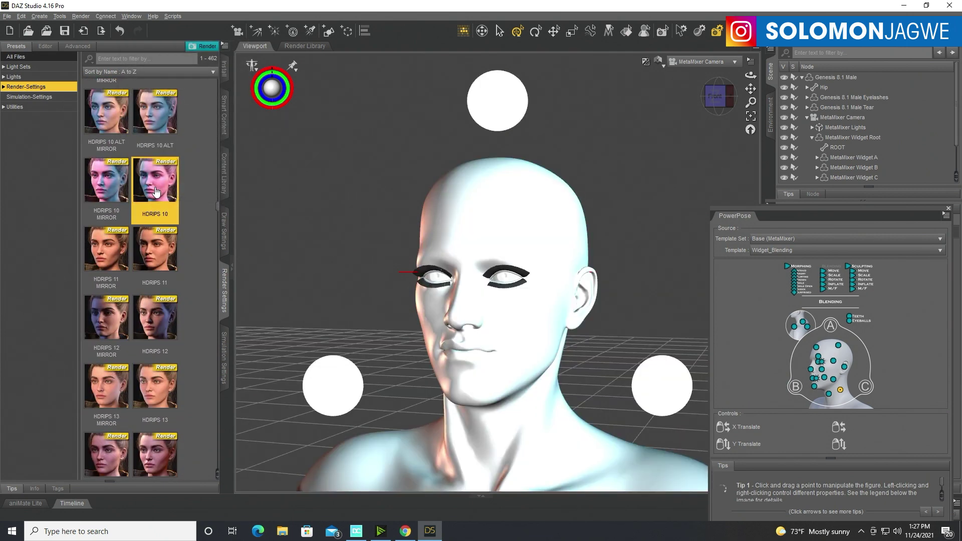
left_click(147, 258)
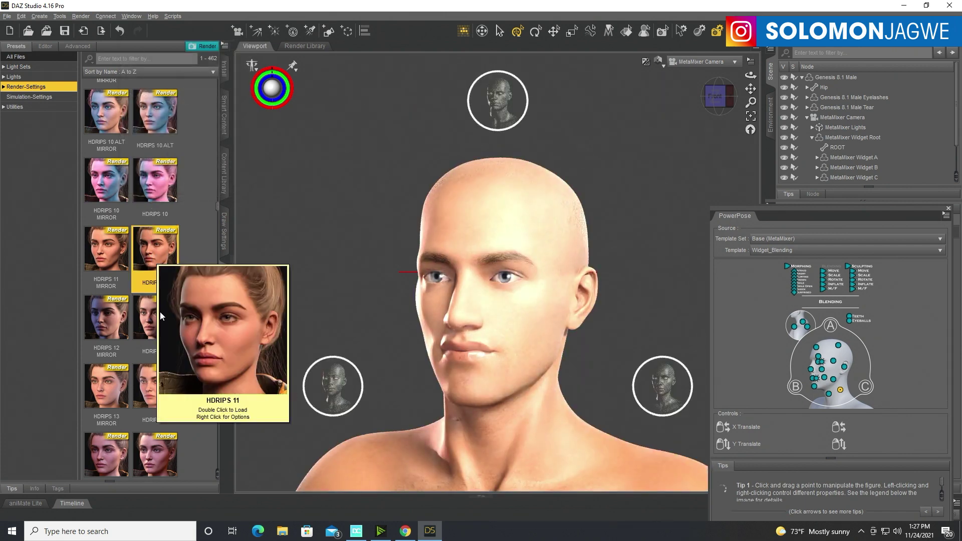
left_click(156, 323)
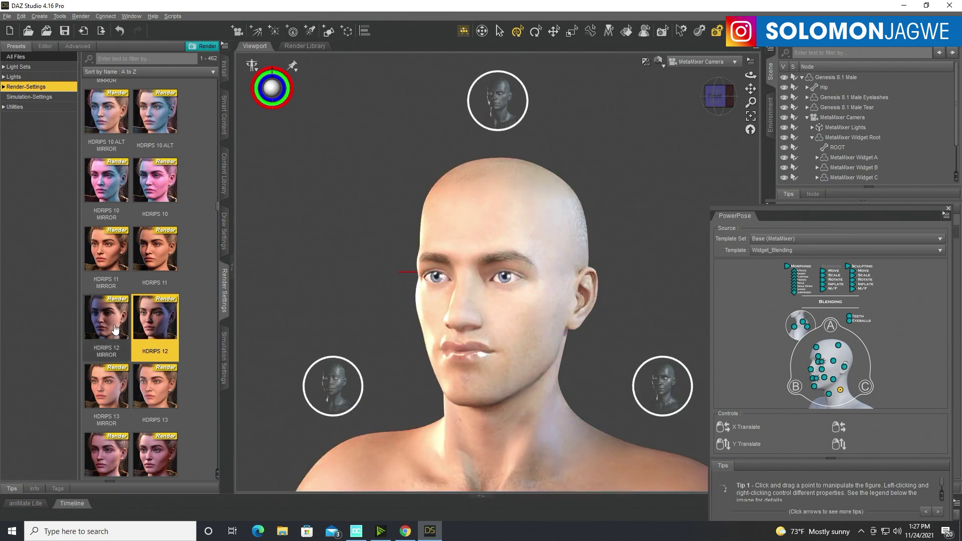
left_click(115, 329)
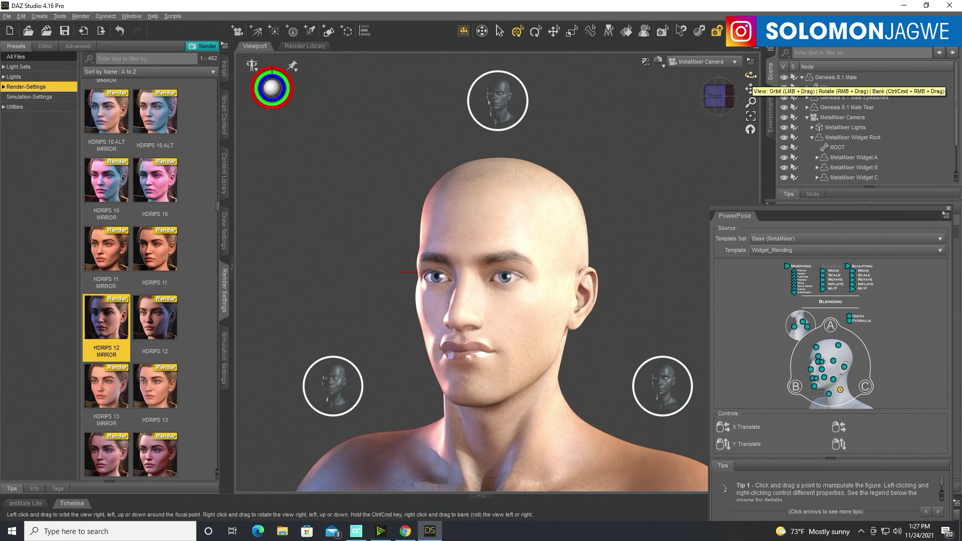
- Face the head frontally and nudge its Widget_Blending points slightly toward head C
left_click_drag(750, 75, 751, 74)
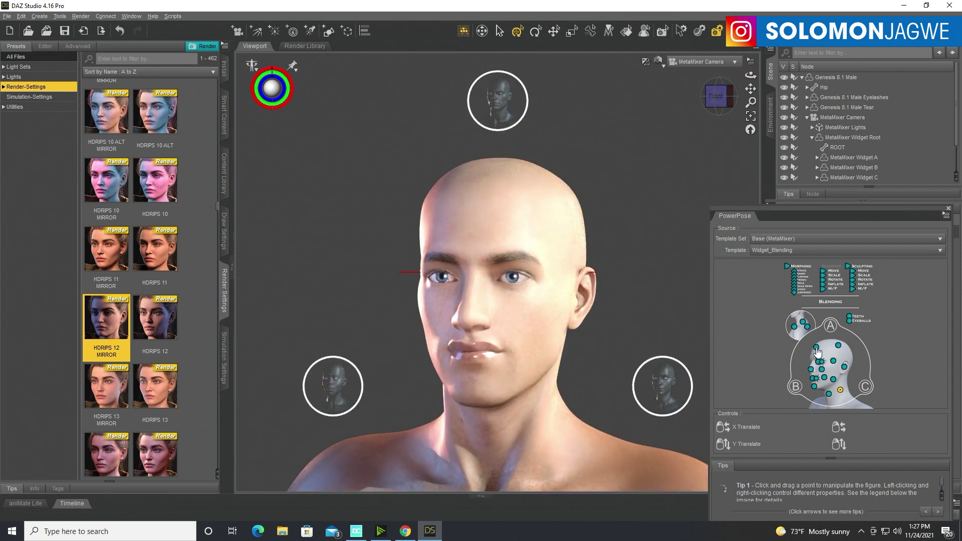
left_click(839, 349)
left_click_drag(868, 389, 870, 394)
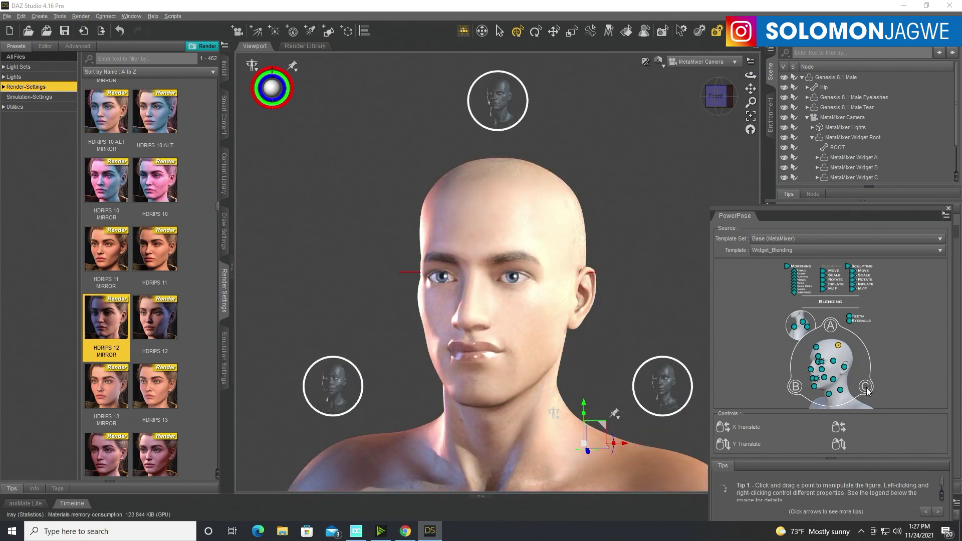
left_click(829, 397)
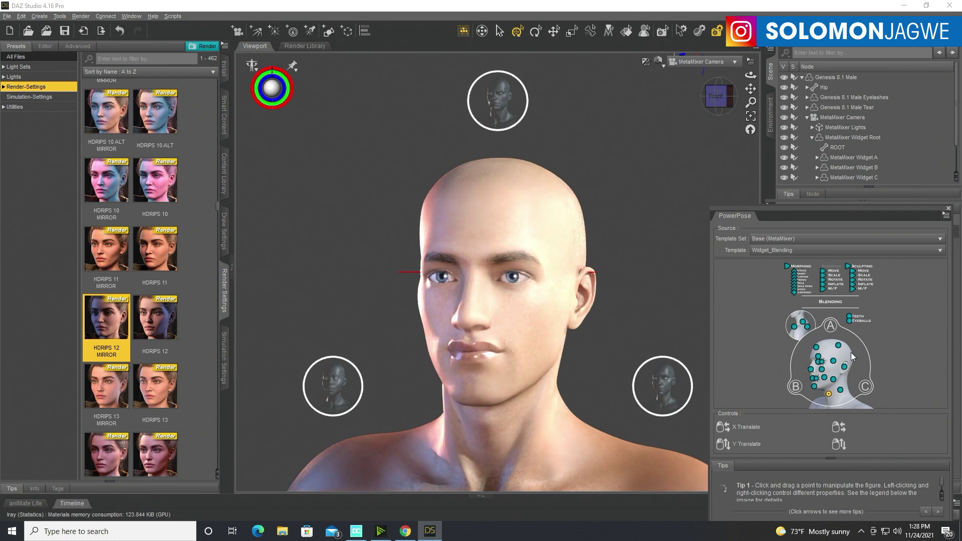
- Snap the camera to a front view and try the HDRIPS 24 Mirror and HDRIPS 24 lighting
left_click(719, 101)
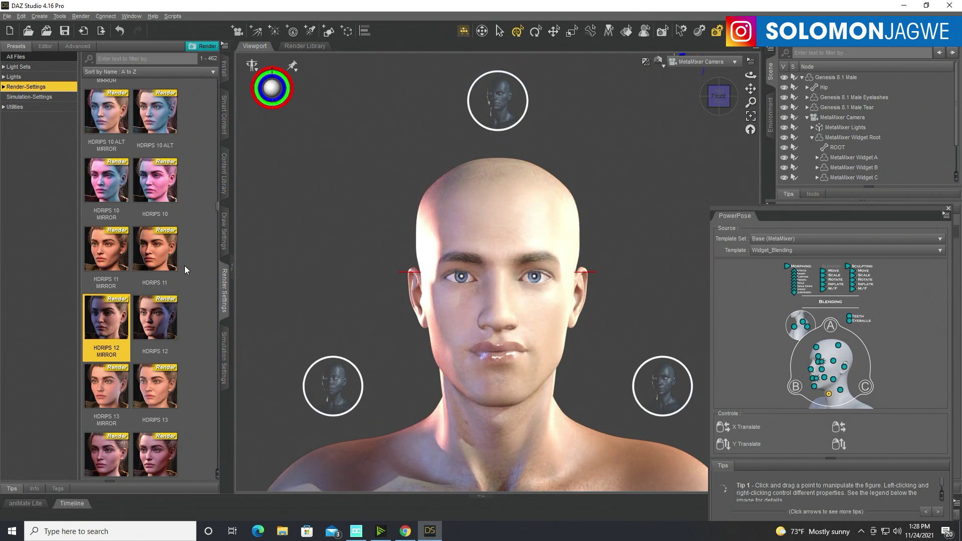
scroll(186, 270, "down", 5)
scroll(187, 270, "down", 4)
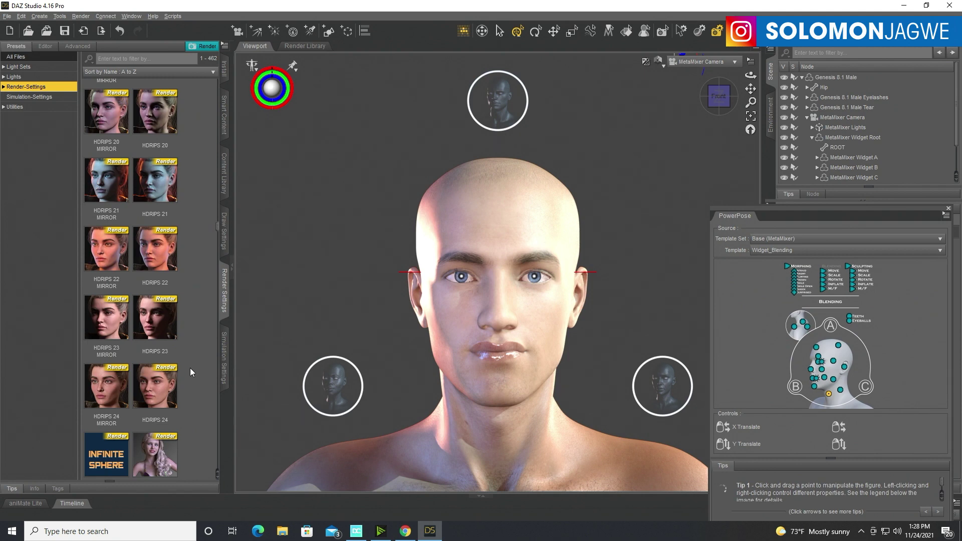
double_click(98, 392)
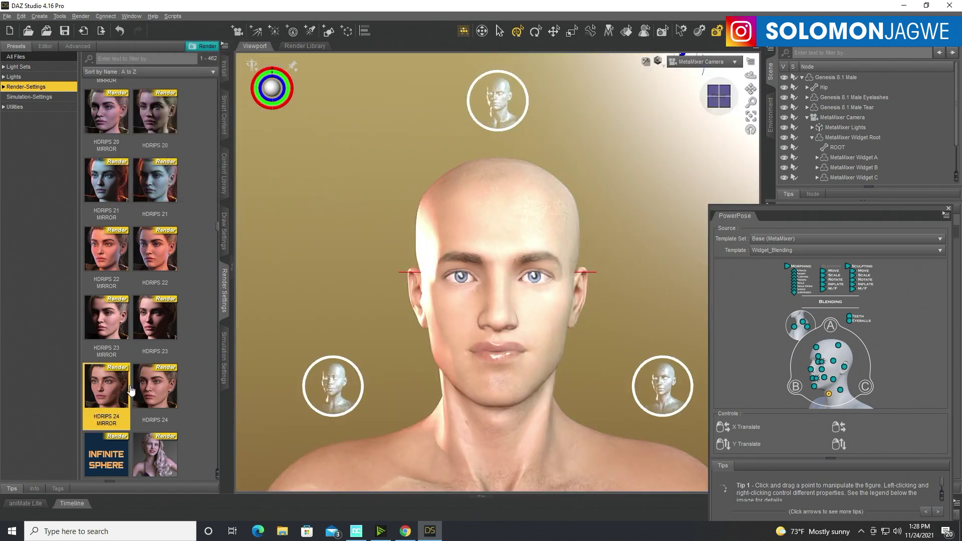
left_click(149, 391)
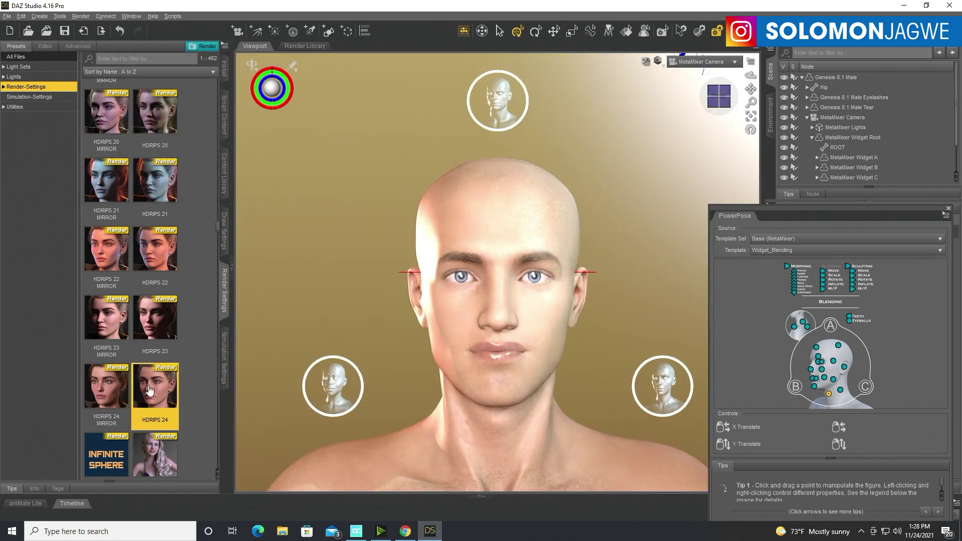
double_click(149, 390)
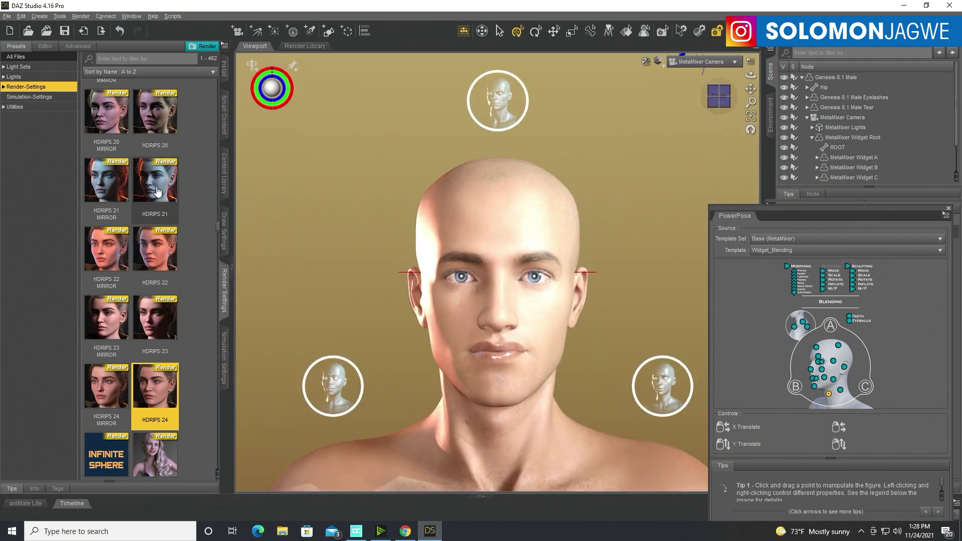
- Audition the HDRIPS 21, 21 Mirror, 20 Mirror and 18 lighting presets
double_click(156, 191)
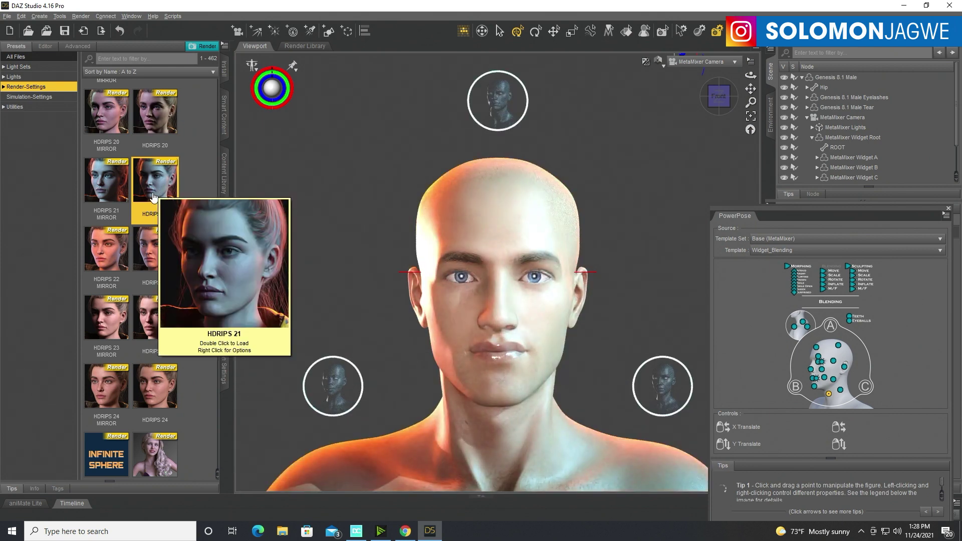
double_click(106, 190)
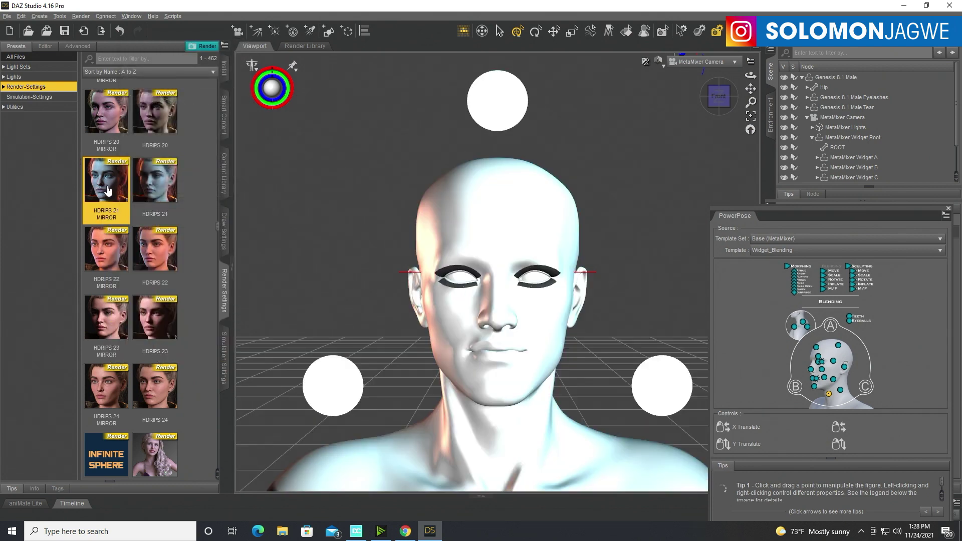
double_click(109, 126)
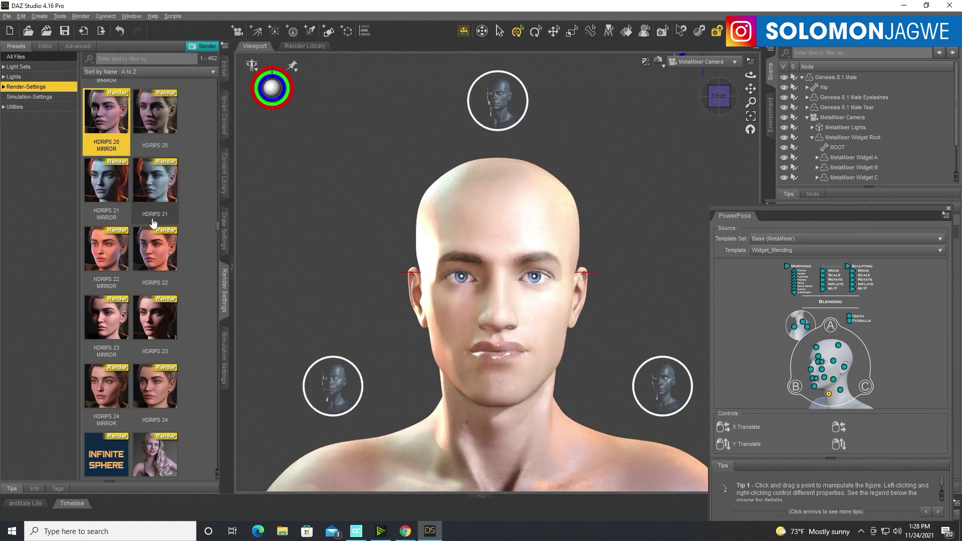
scroll(153, 222, "up", 3)
double_click(155, 195)
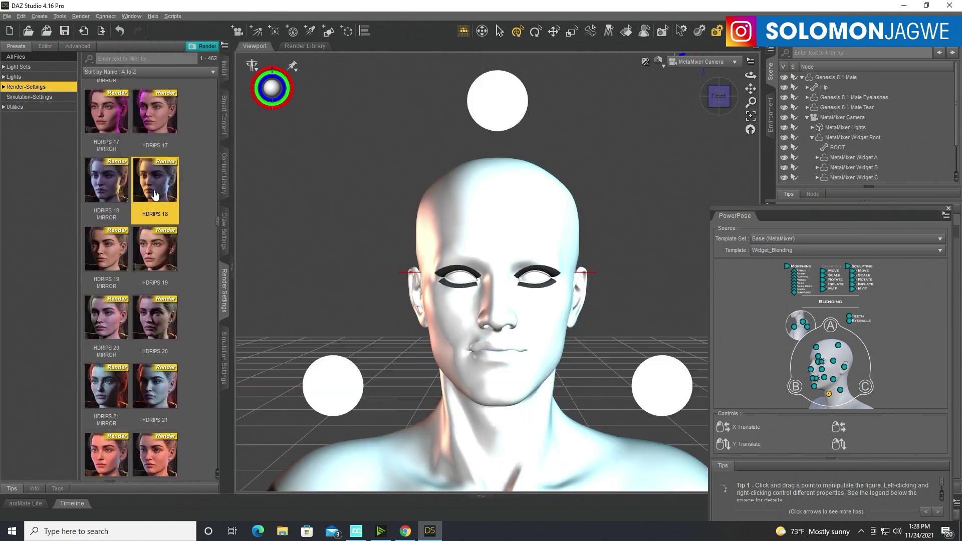
- Settle on HDRIPS 14 lighting and bring back the MetaMixer Toolkit content
scroll(160, 241, "up", 6)
double_click(161, 257)
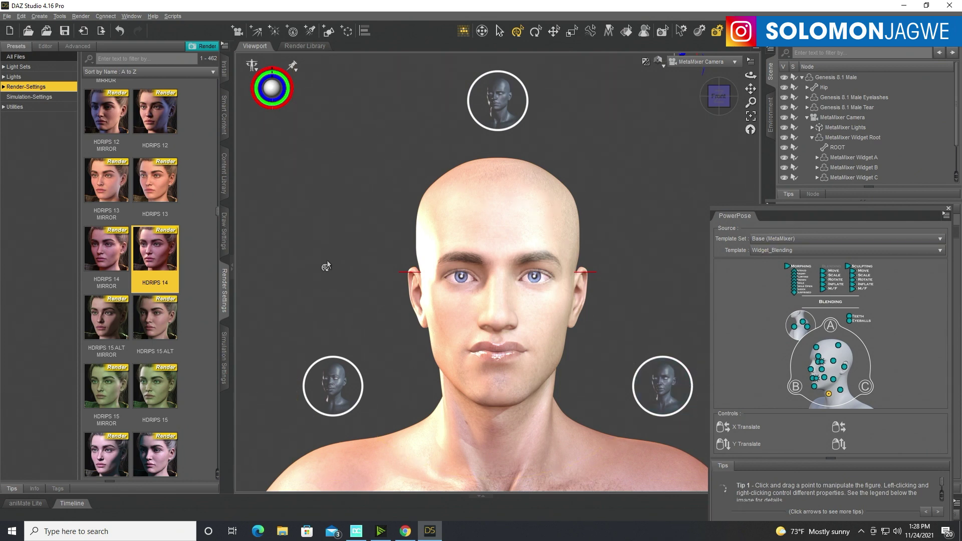
left_click(224, 138)
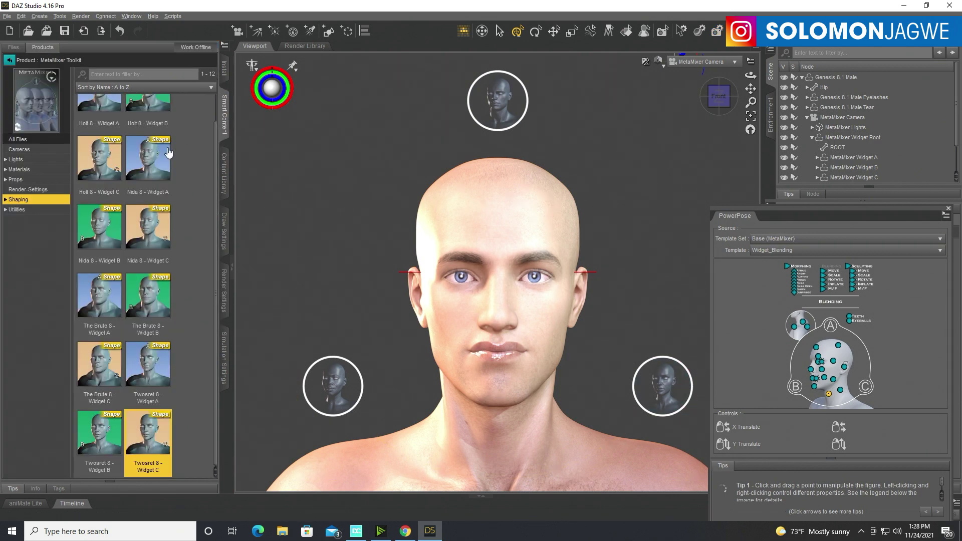
left_click(358, 531)
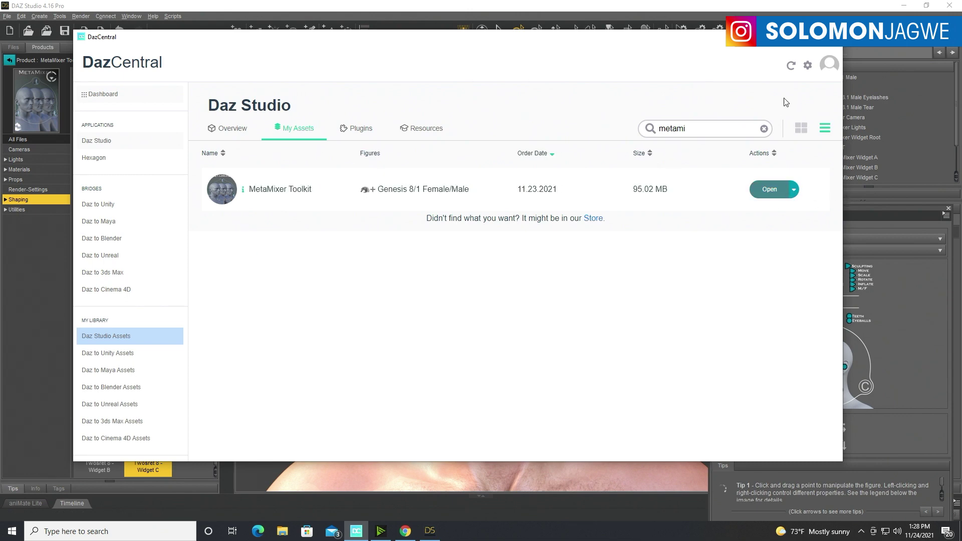
key("alt+Tab")
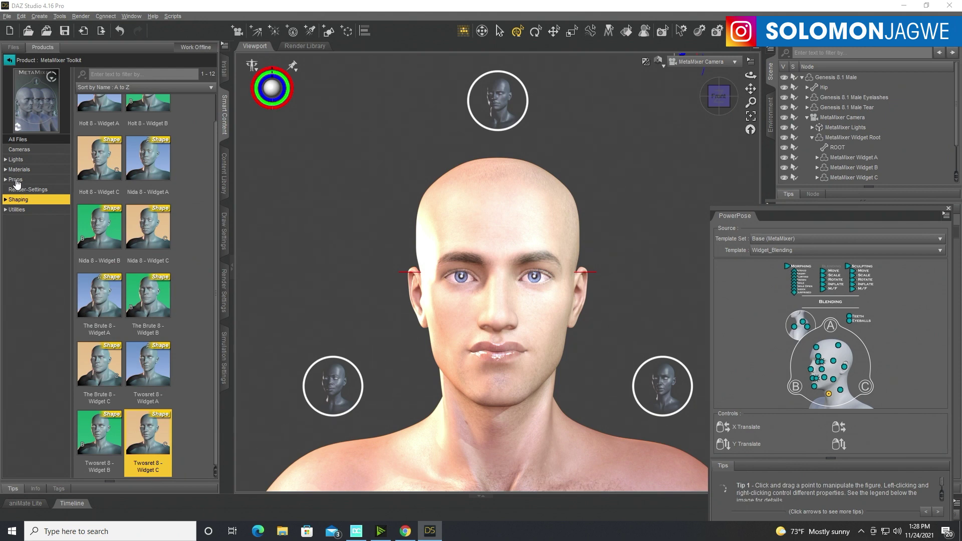
- Apply the MetaMixer - Gray Clay material to the head with the viewport in Filament (PBR)
left_click(15, 180)
left_click(19, 170)
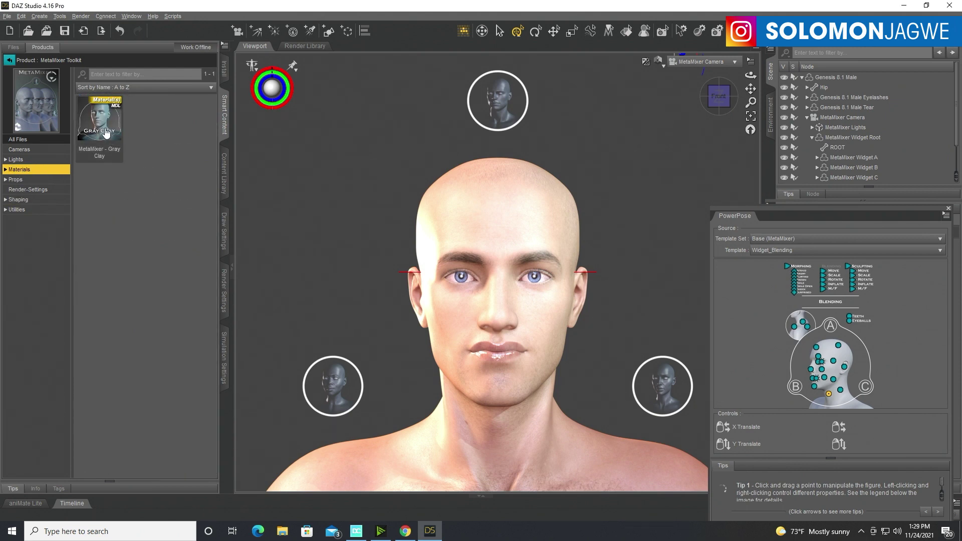
left_click(105, 132)
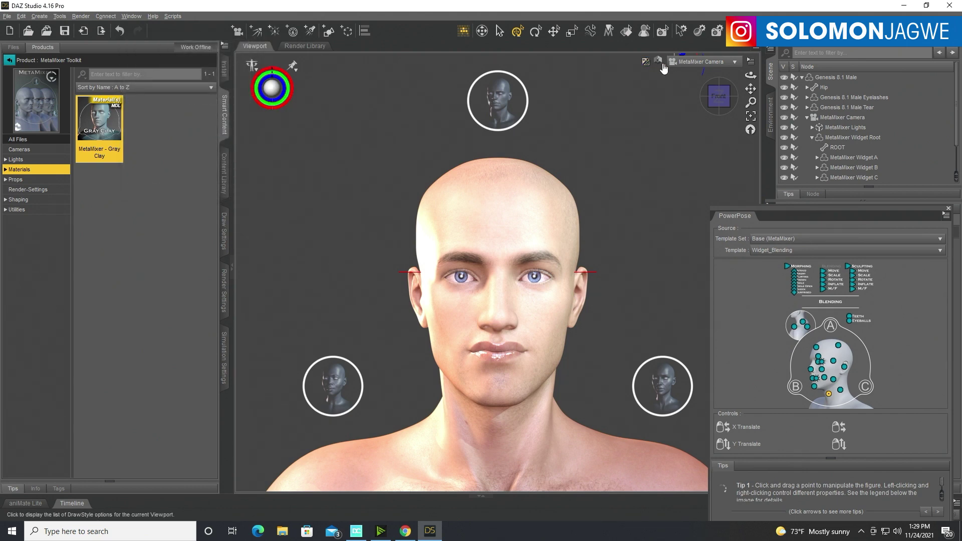
left_click(661, 67)
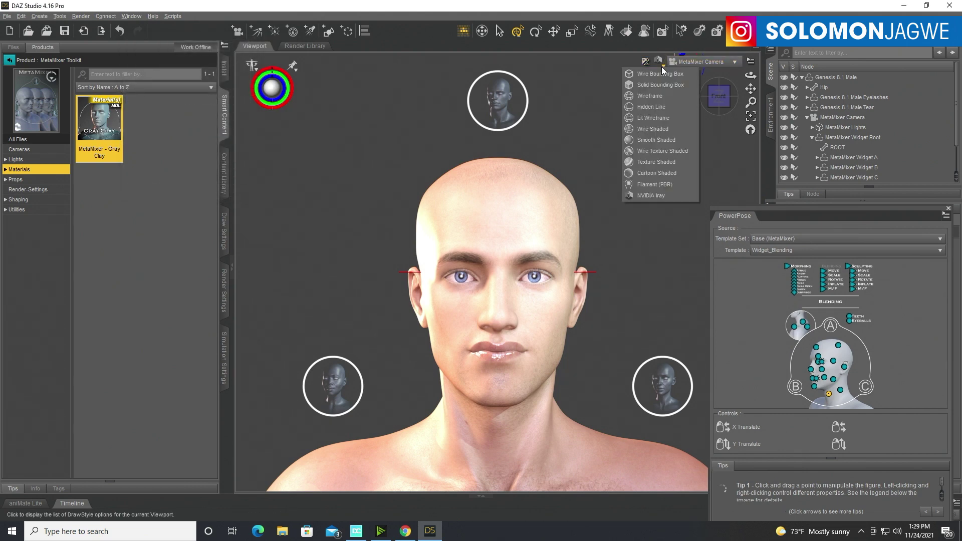
left_click(654, 183)
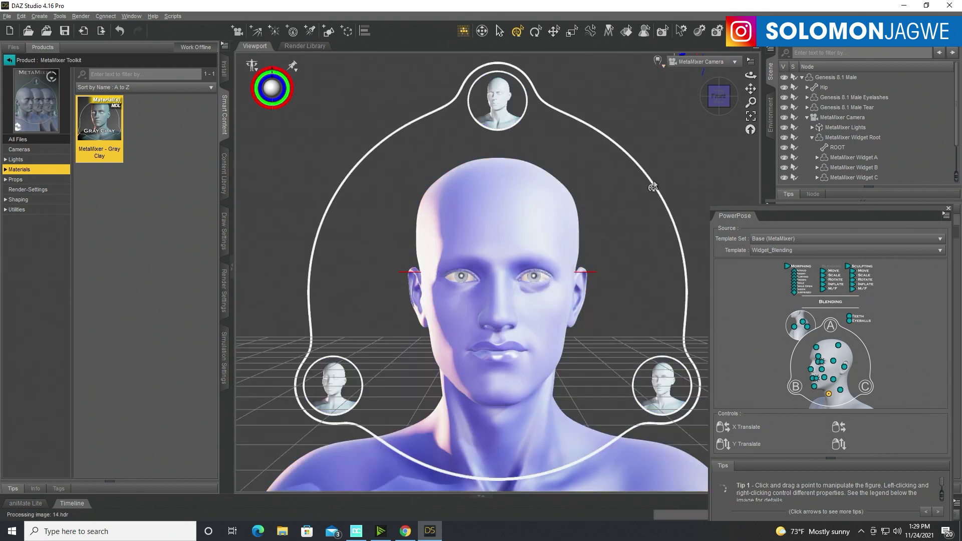
double_click(100, 128)
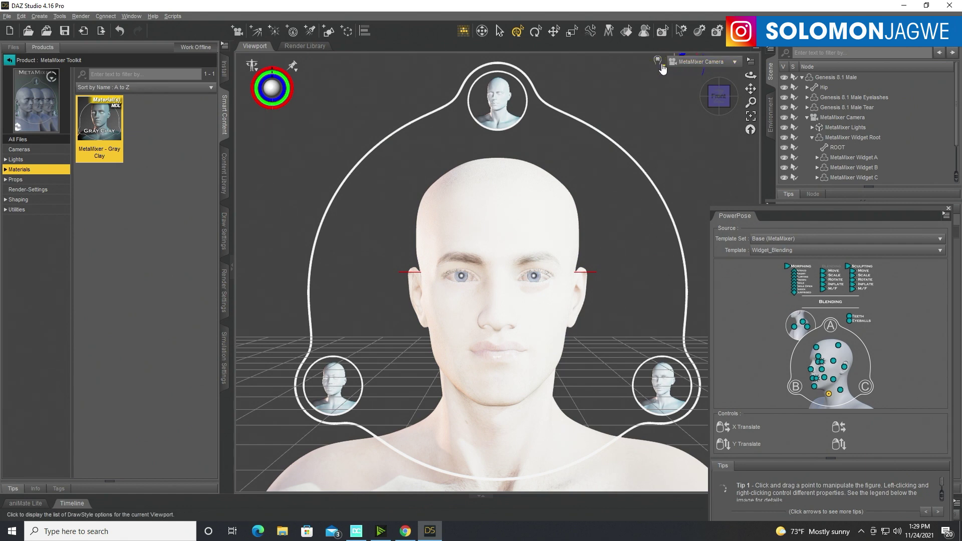
- Toggle the viewport to Smooth Shaded preview, then back to Filament (PBR)
left_click(662, 64)
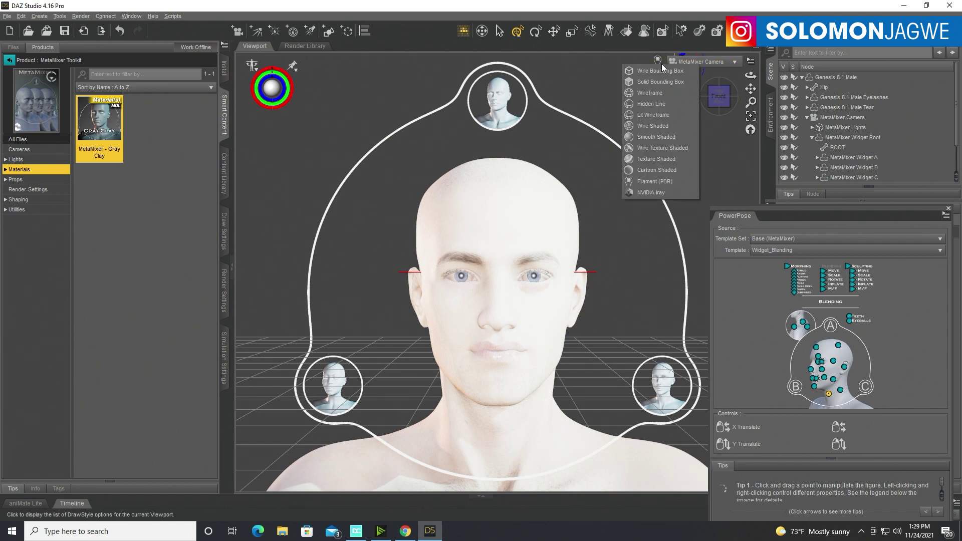
left_click(657, 141)
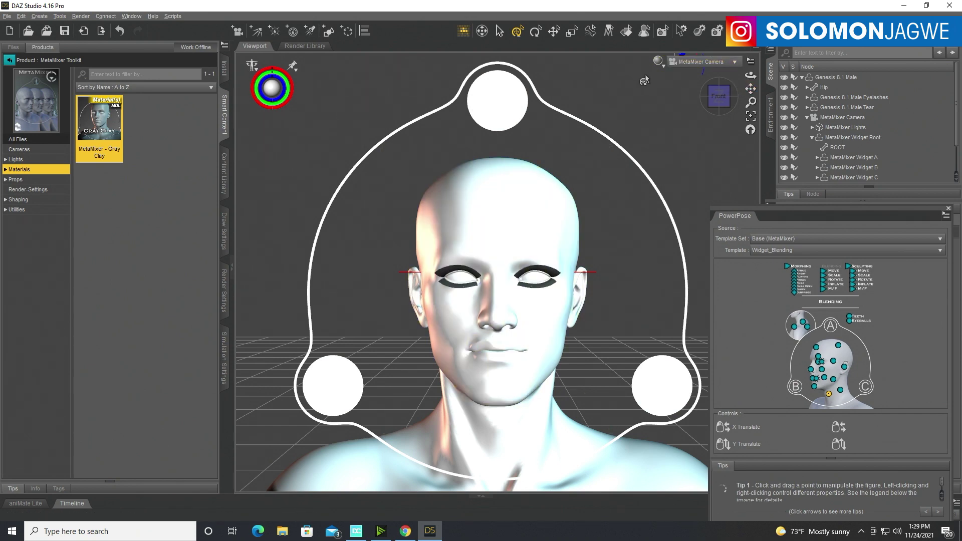
left_click(658, 61)
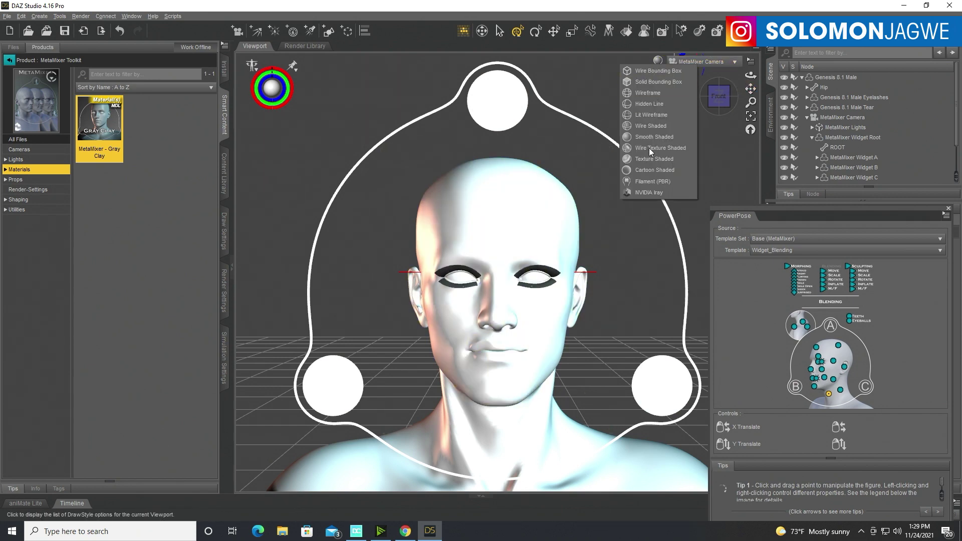
left_click(645, 181)
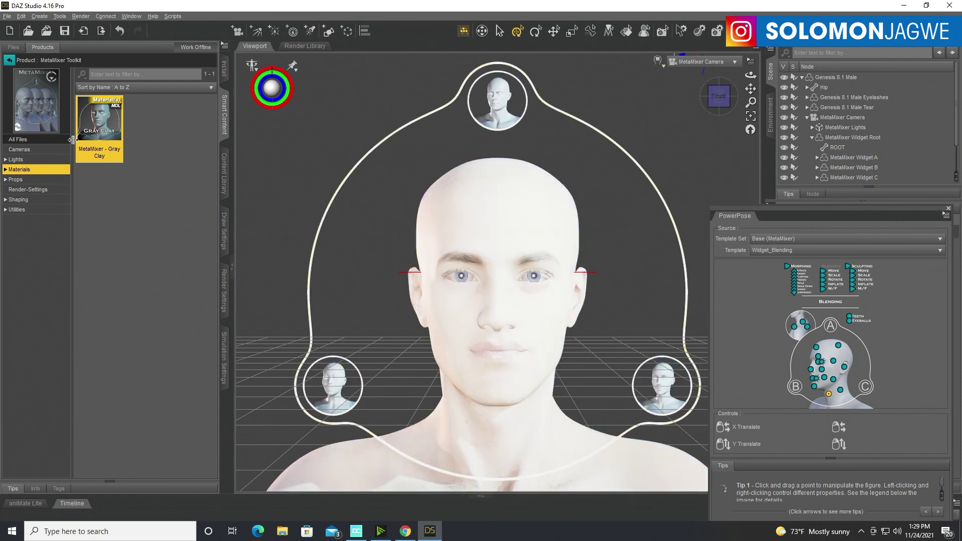
- Rotate the camera with the view cube to see the gray clay head from either side
mouse_move(115, 158)
left_click(712, 104)
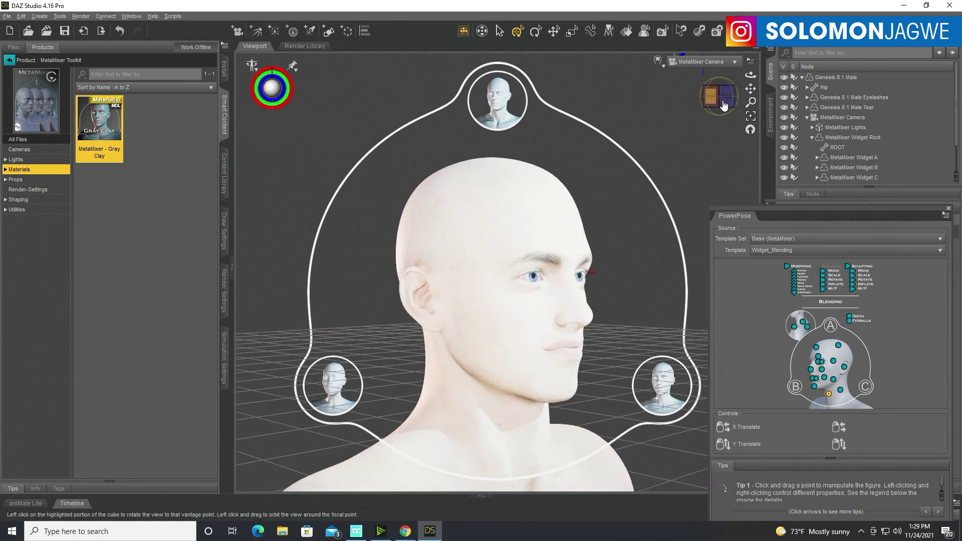
left_click(726, 104)
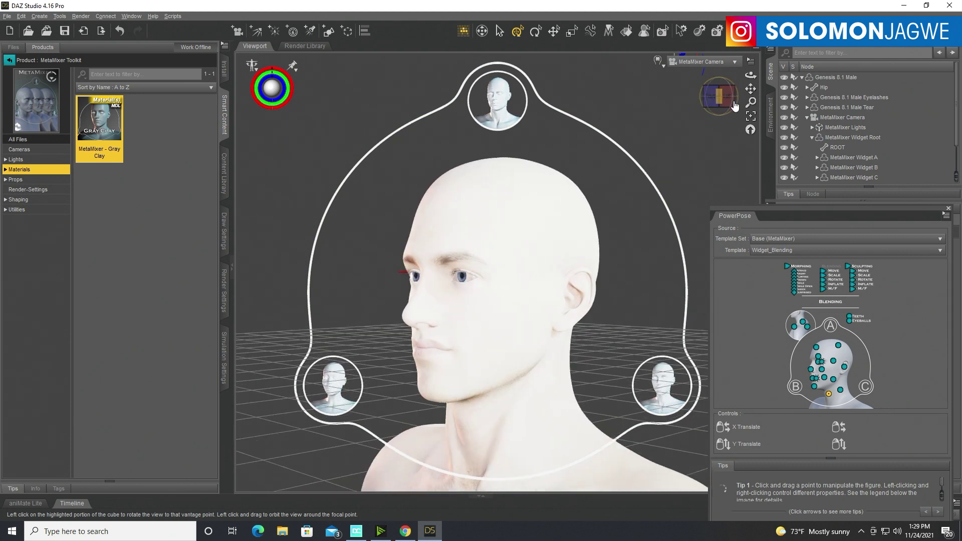